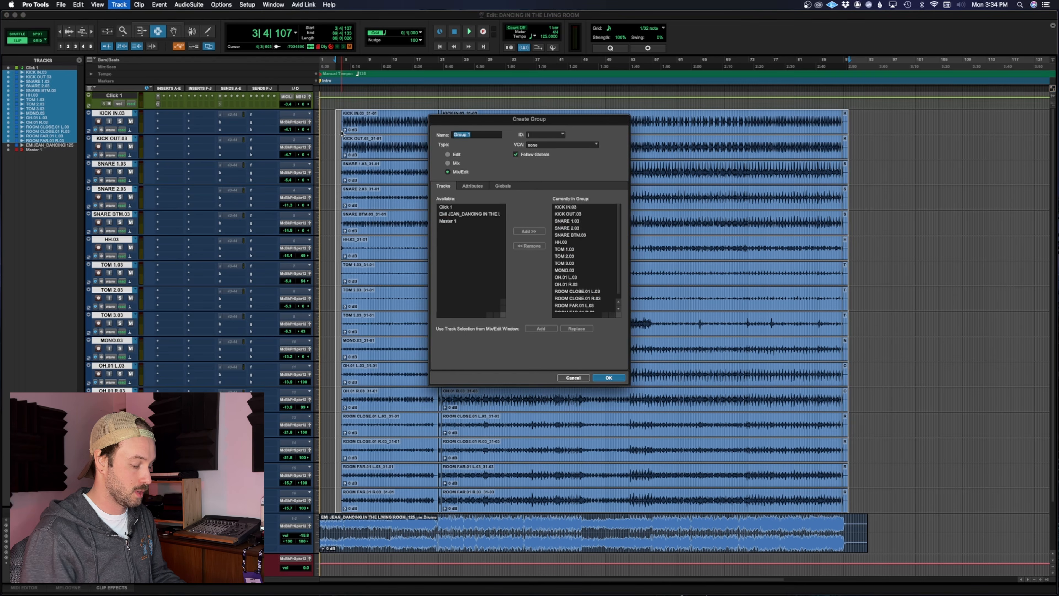
Create a Mix/Edit group from all the selected drum tracks and check it with a time selection across the clips.
key("Return")
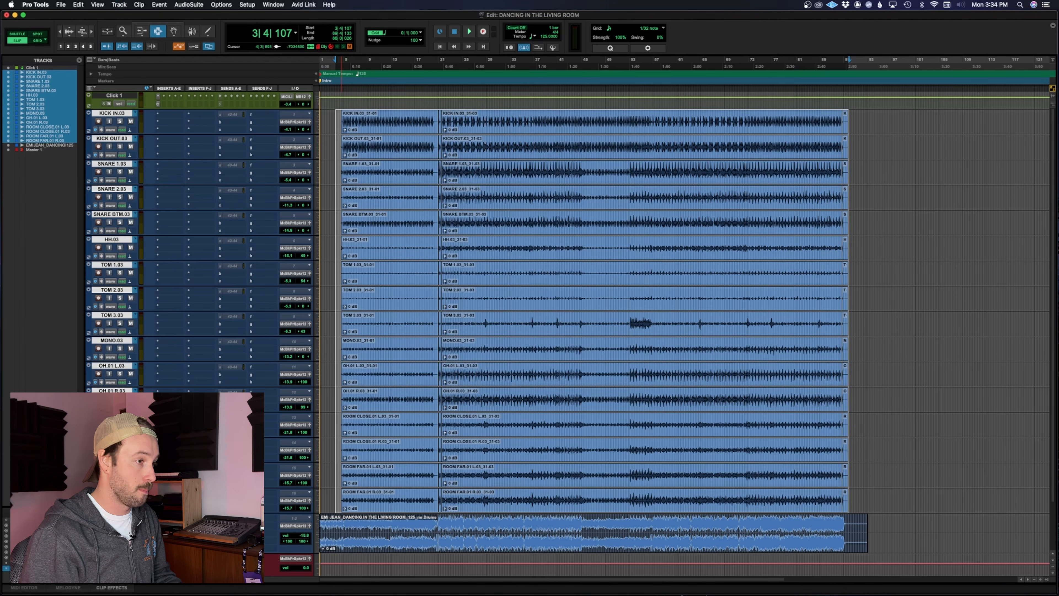
left_click(425, 144)
left_click_drag(393, 135, 568, 146)
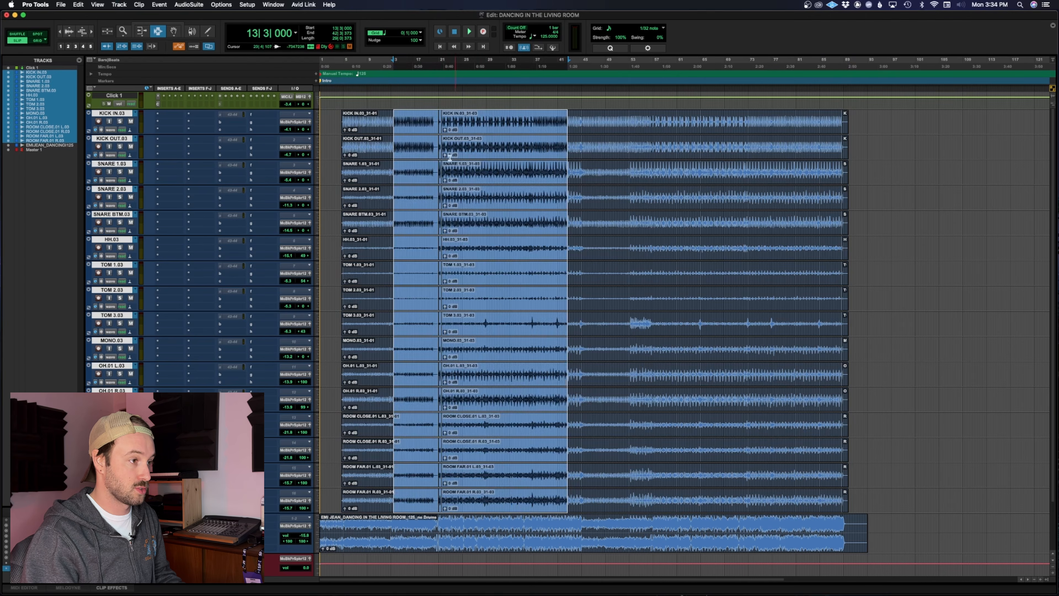
Extend the selection from just before the first drum clips to just past their end and consolidate each track into one clip.
double_click(412, 157)
left_click(847, 124, "shift")
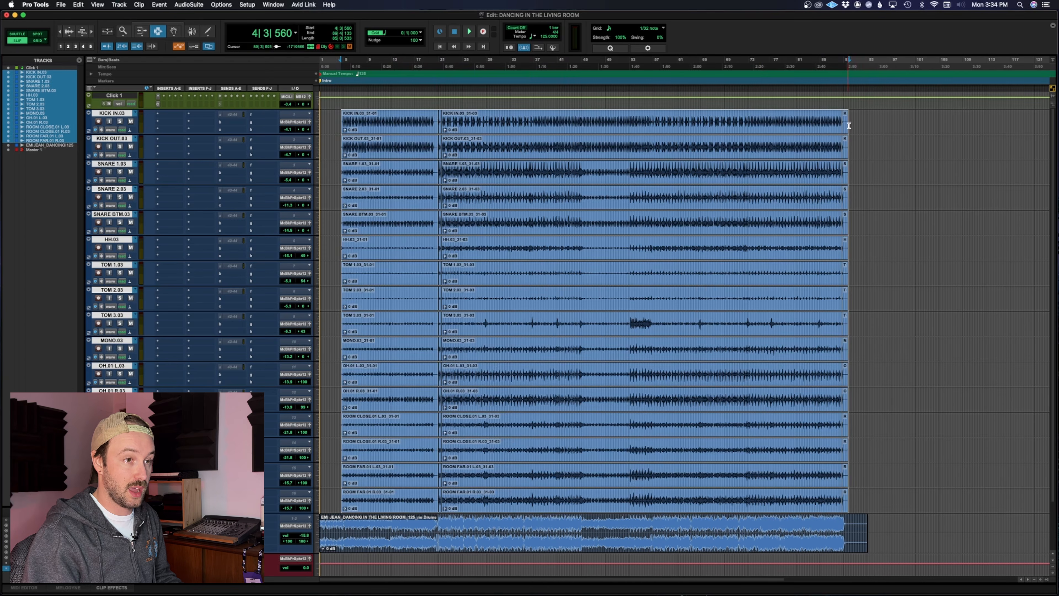
left_click(851, 126, "shift")
left_click(336, 126, "shift")
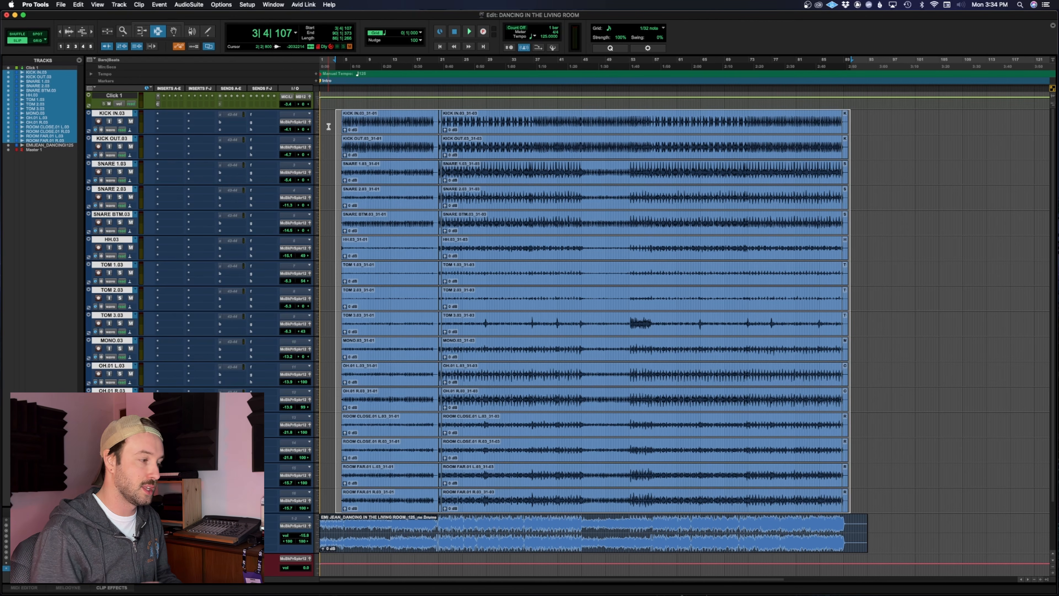
key("alt+shift+3")
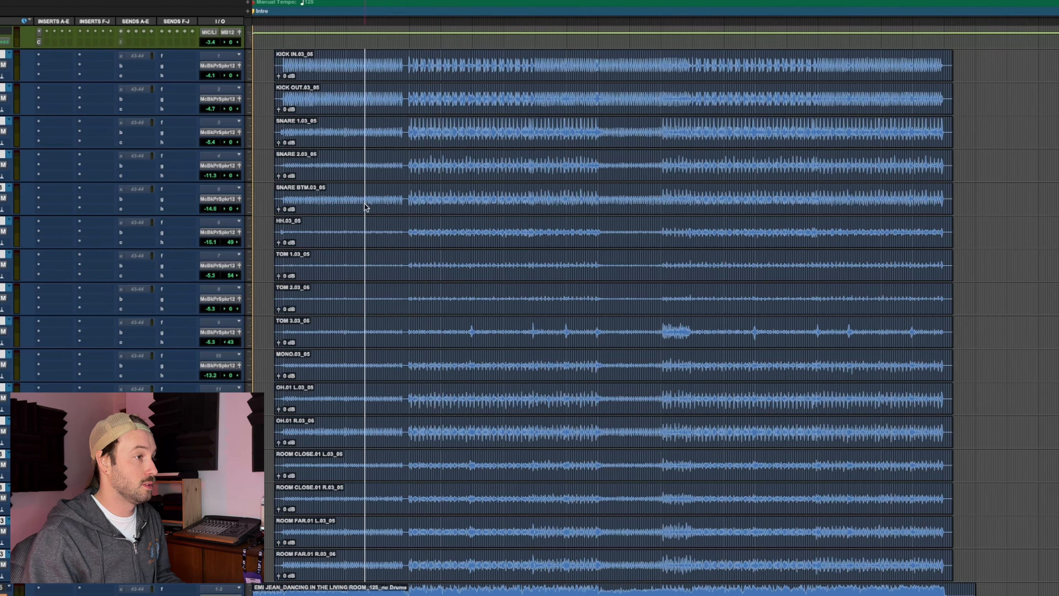
Select all the consolidated drum clips and open Beat Detective for them.
key("super+a")
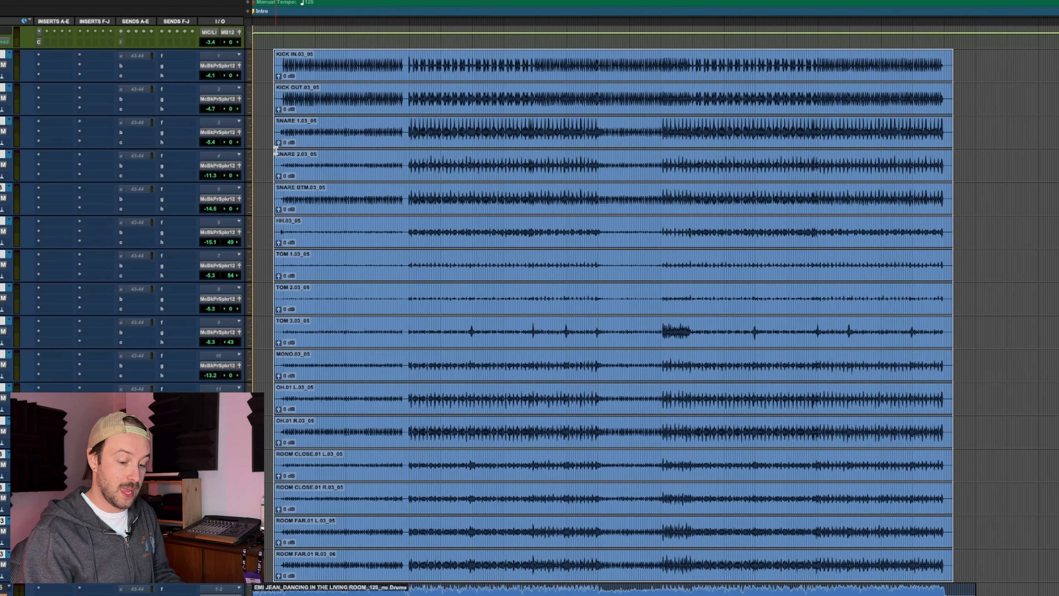
key("super+8")
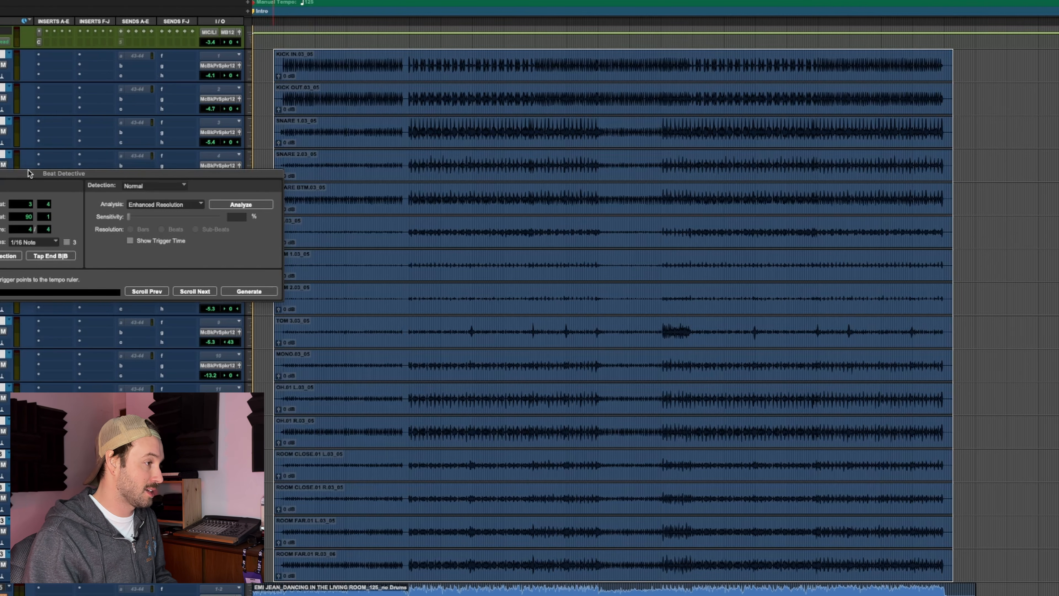
left_click_drag(30, 173, 463, 191)
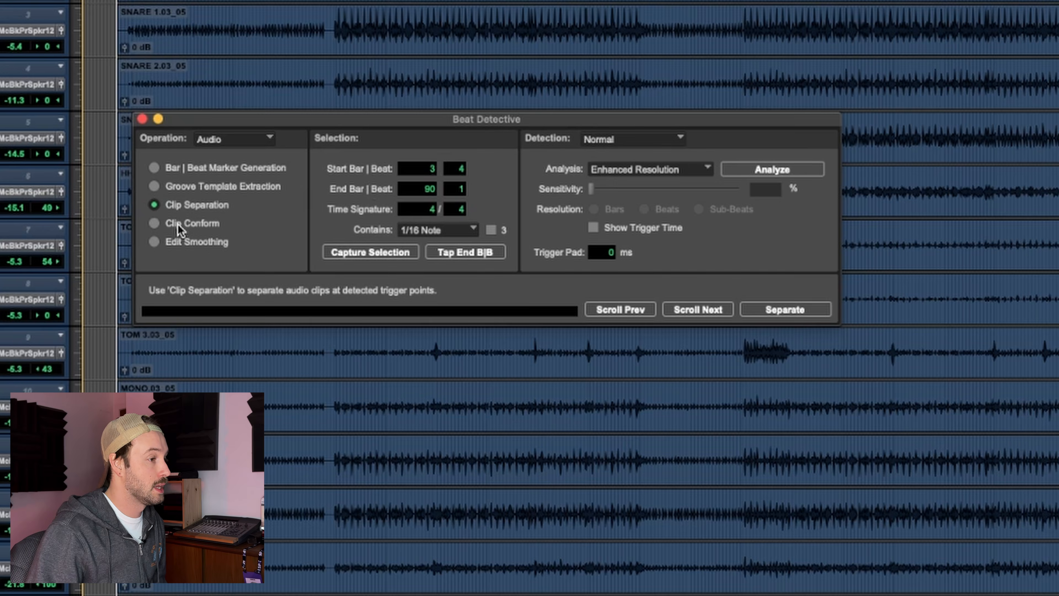
left_click(178, 224)
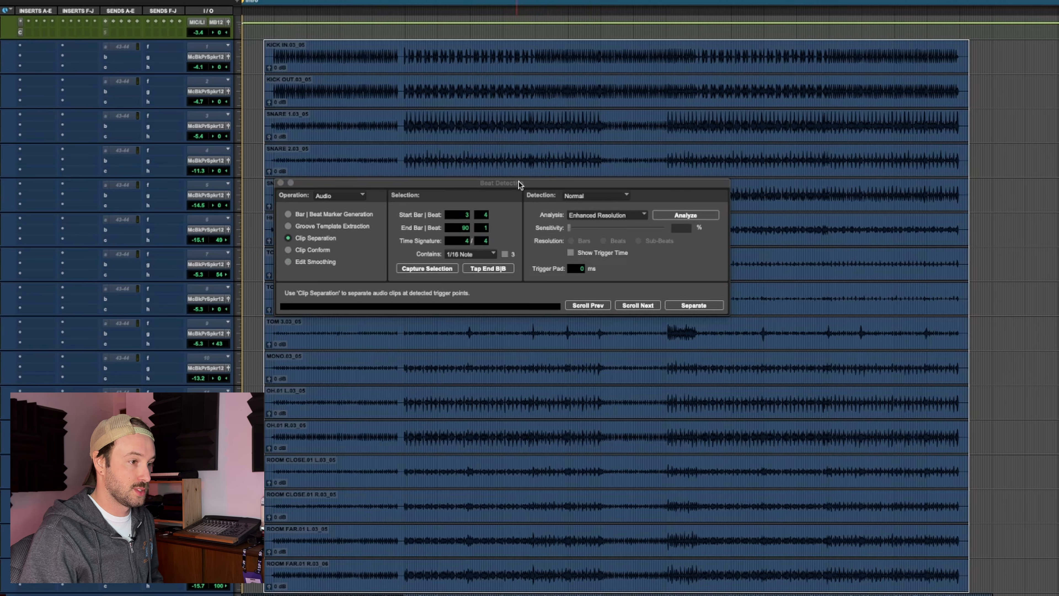
Capture the drum selection in Beat Detective's Clip Separation mode and analyze it with Enhanced Resolution.
left_click_drag(519, 181, 489, 158)
left_click(418, 240)
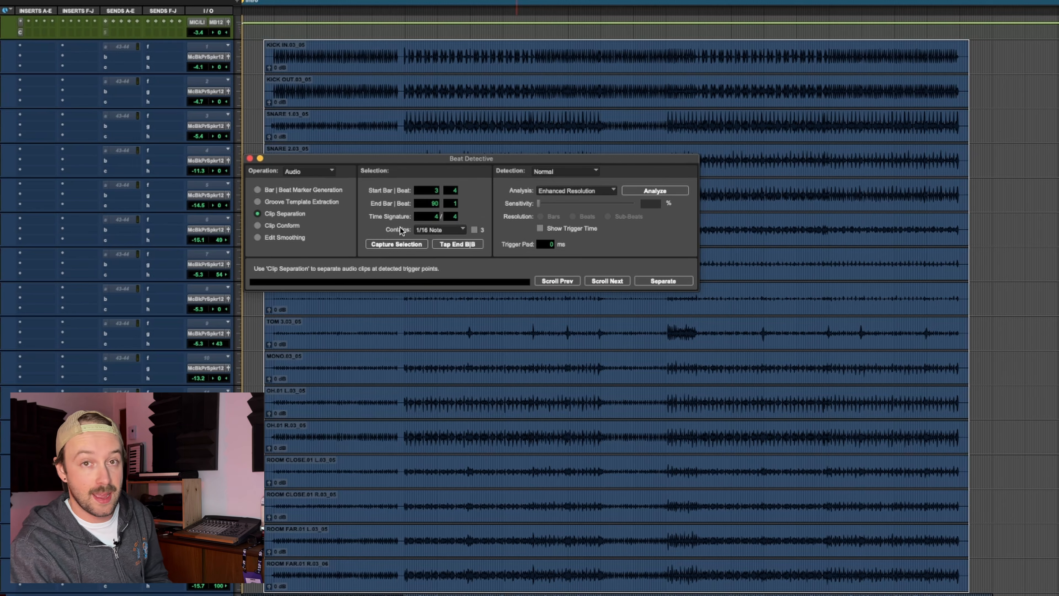
left_click(648, 192)
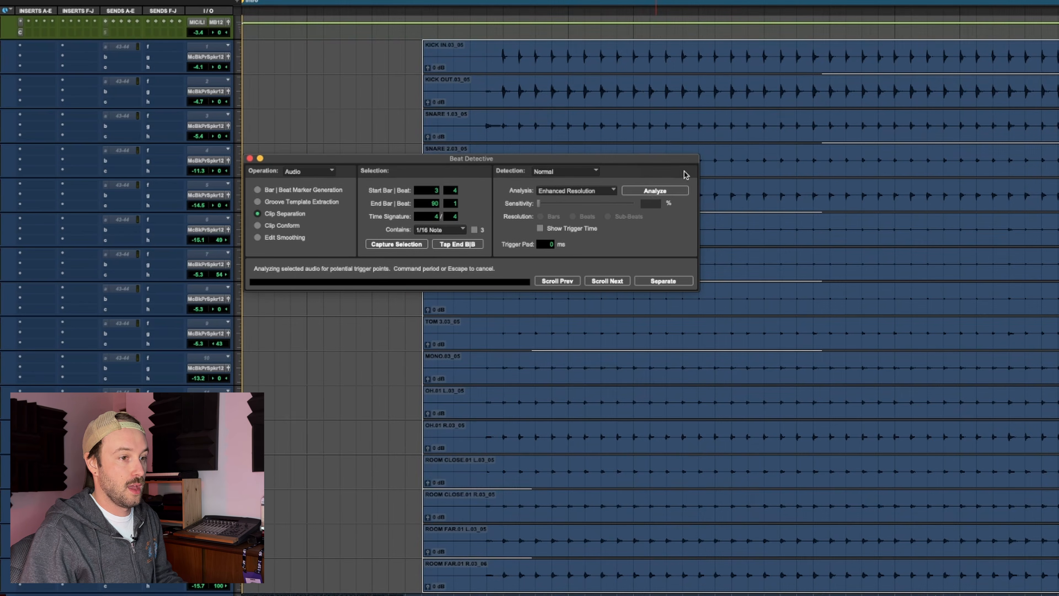
left_click_drag(635, 161, 791, 368)
scroll(746, 267, "right", 9)
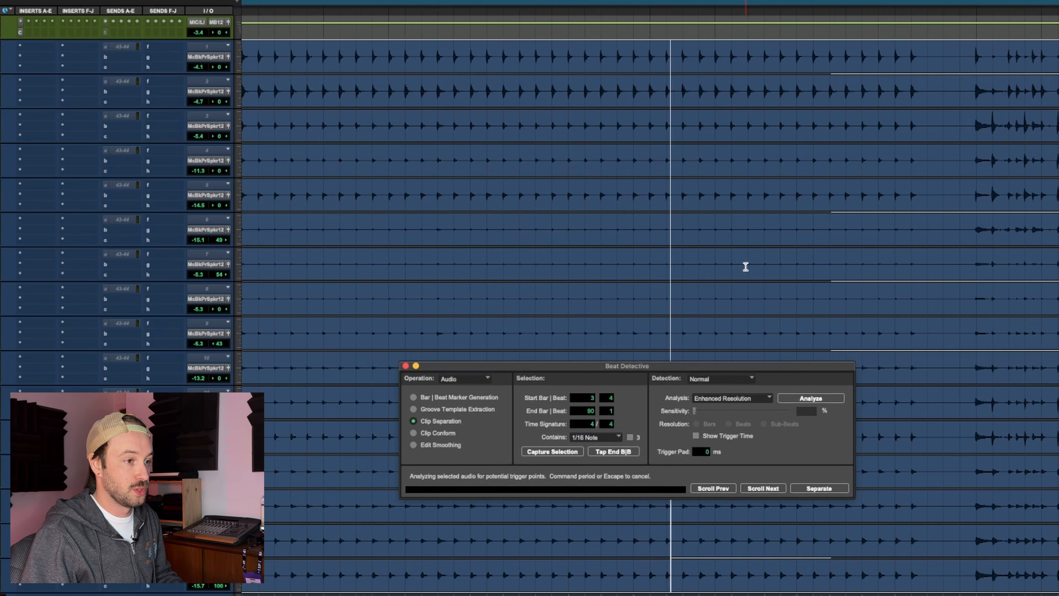
scroll(746, 267, "left", 2)
left_click_drag(706, 368, 613, 340)
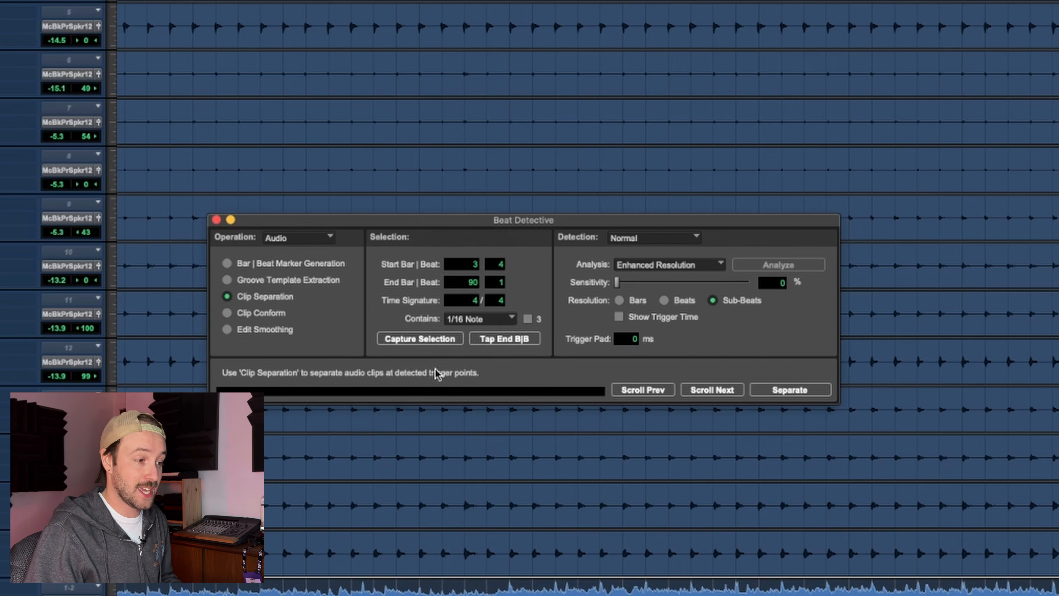
Set the selection's Contains value to 1/8 Note, recapture the selection and analyze it again.
left_click(478, 321)
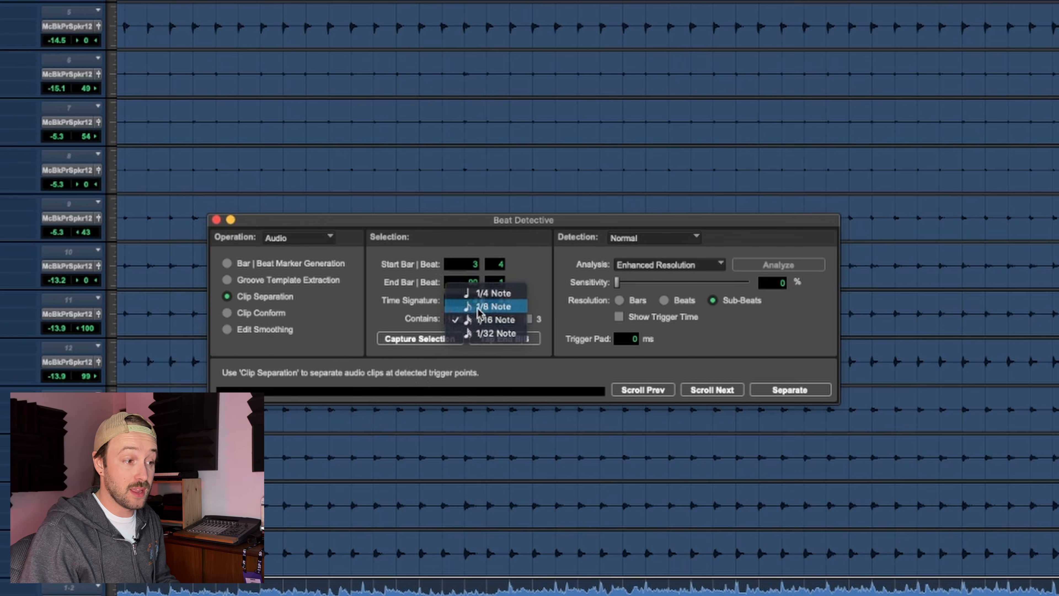
left_click(479, 308)
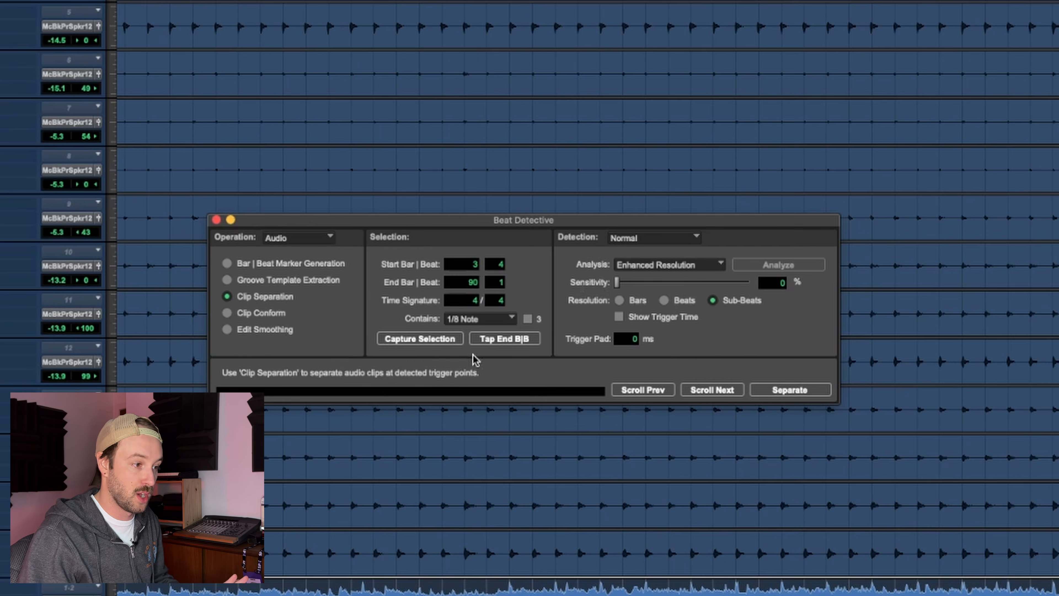
left_click(435, 344)
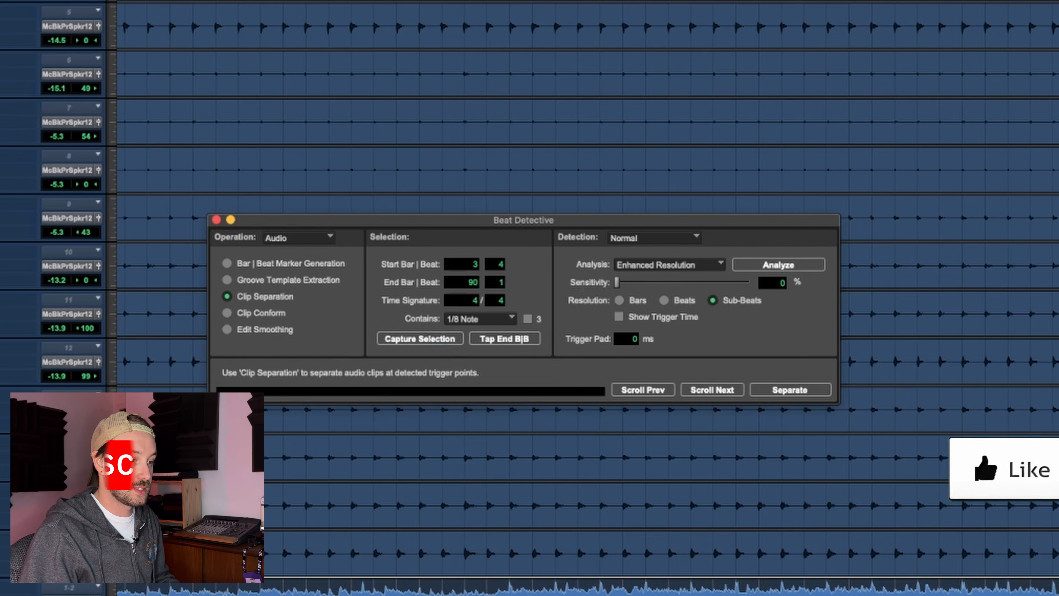
left_click(780, 266)
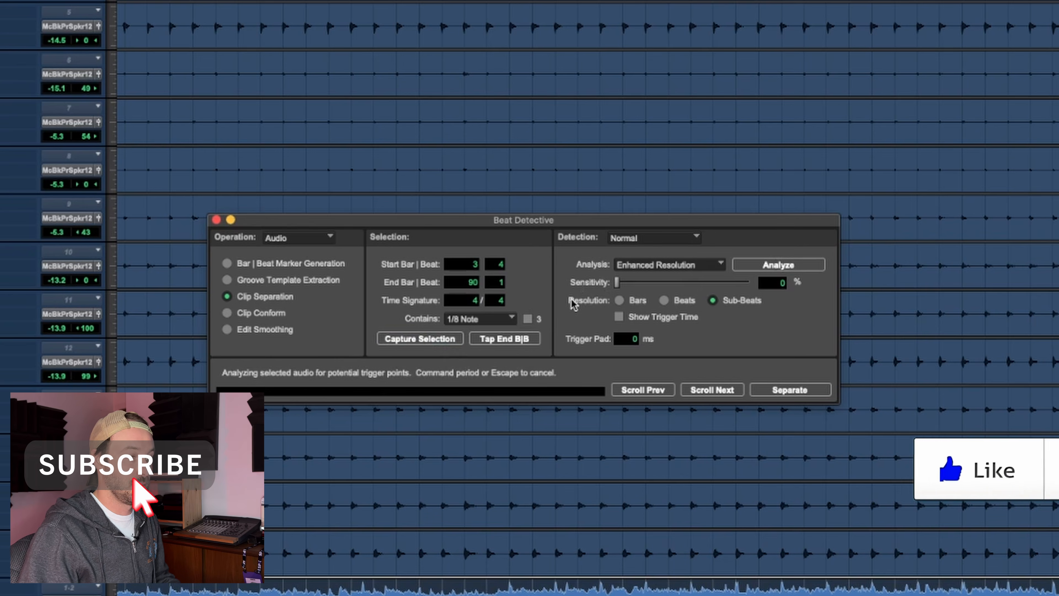
Try a detection sensitivity of 31% and inspect the trigger lines against the drum hits.
left_click_drag(615, 284, 641, 295)
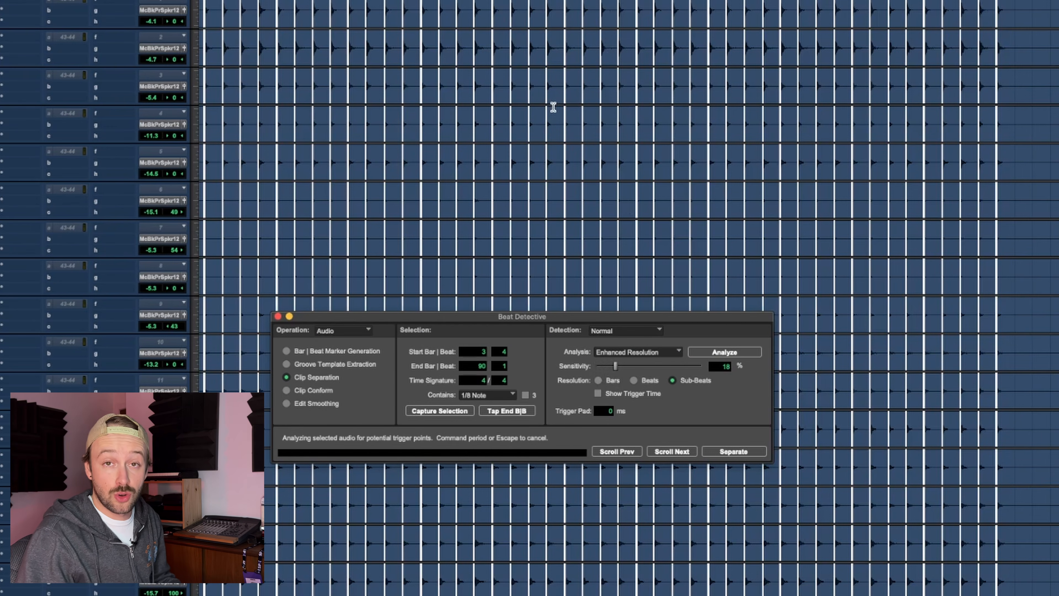
left_click_drag(624, 367, 631, 373)
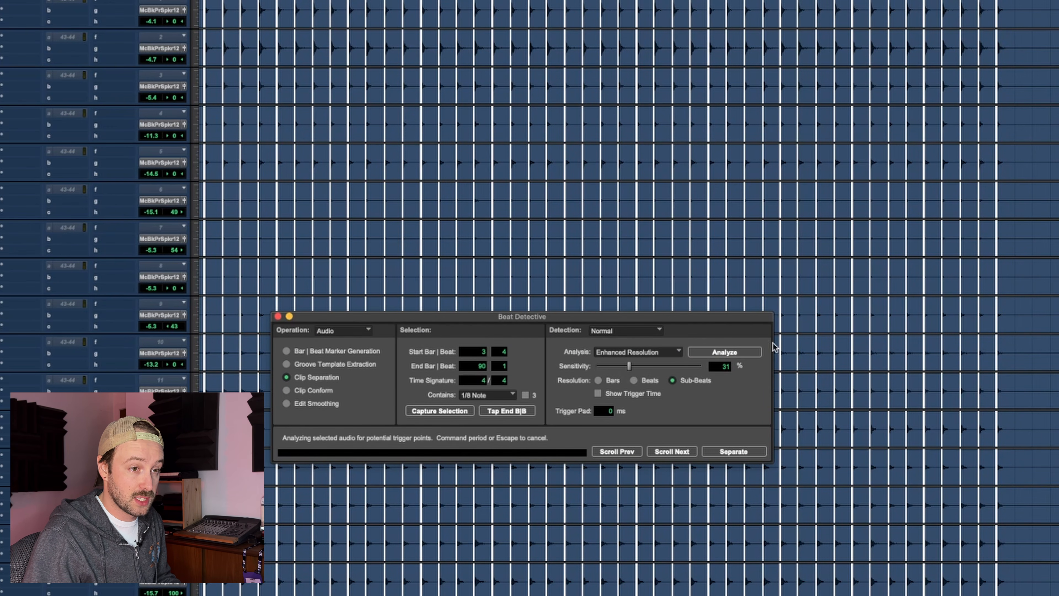
scroll(933, 303, "up", 2)
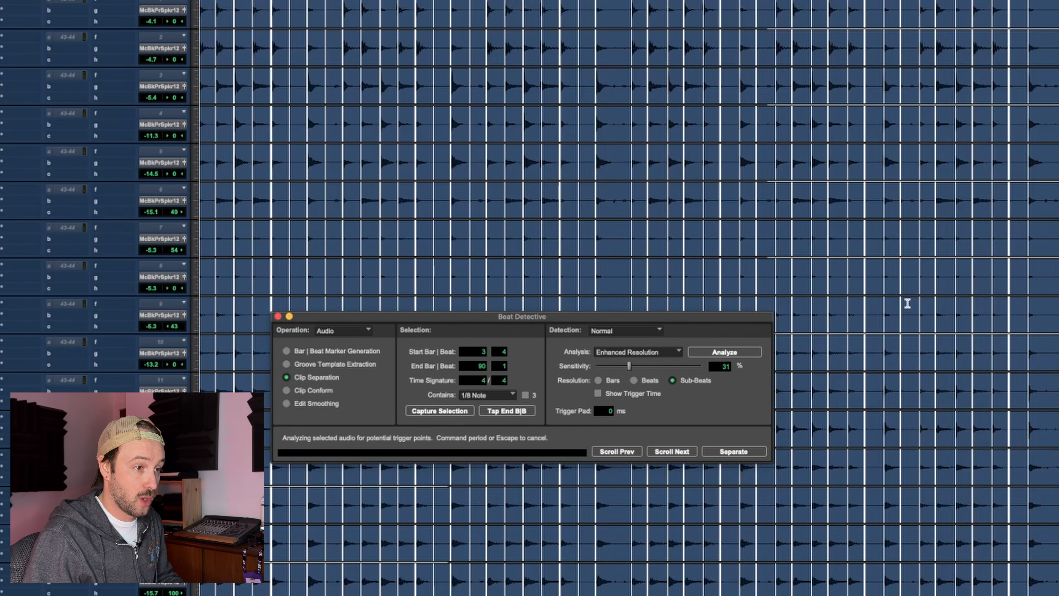
left_click(907, 303)
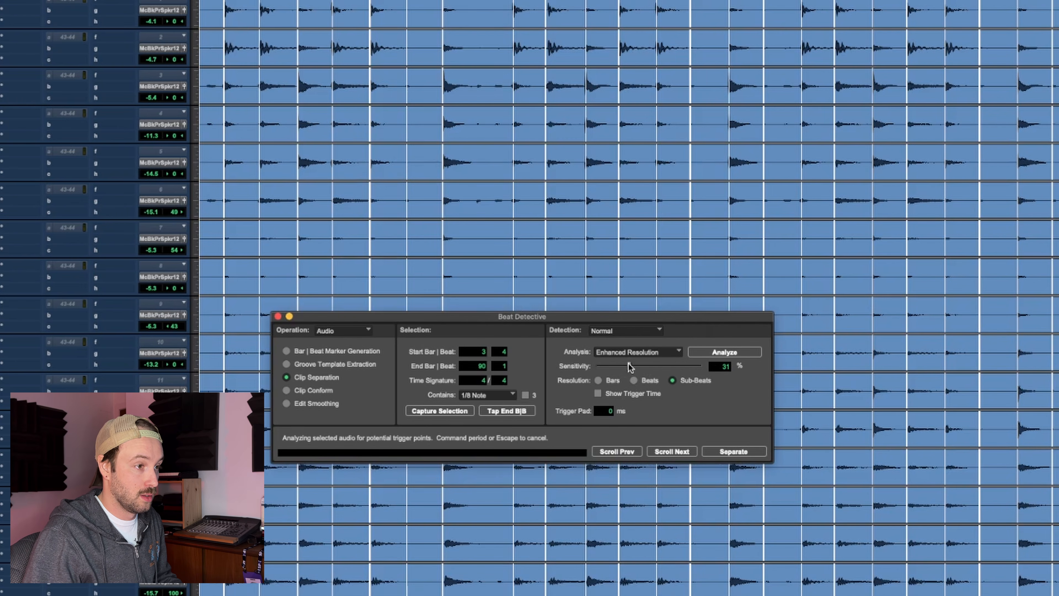
Lower the sensitivity to 15%, re-analyze the whole drum selection and inspect the triggers further along the song.
mouse_move(630, 367)
left_mouse_down()
mouse_move(661, 372)
mouse_move(611, 374)
left_mouse_up()
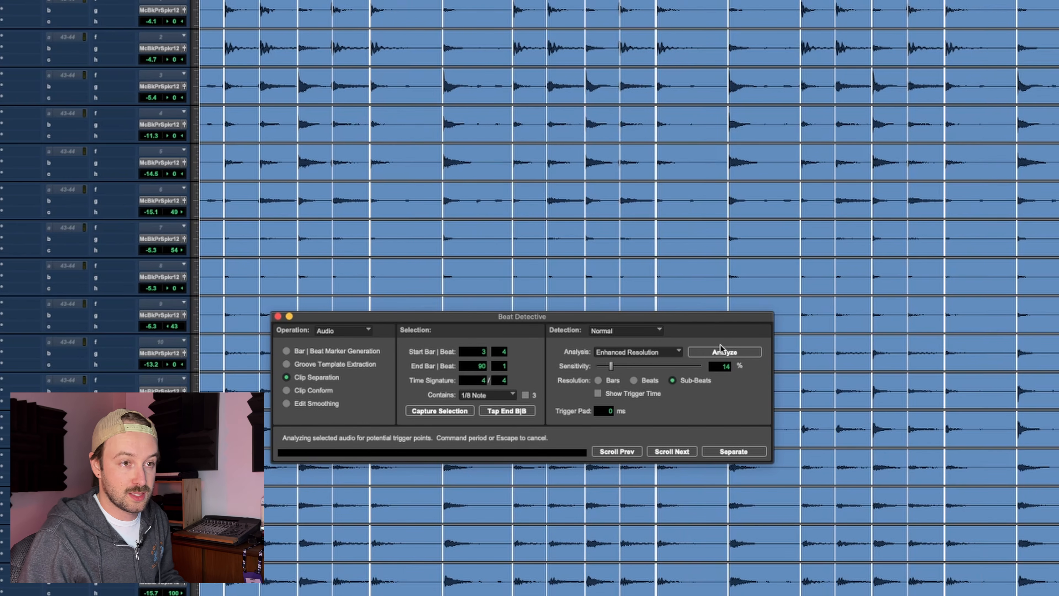
left_click_drag(612, 372, 614, 373)
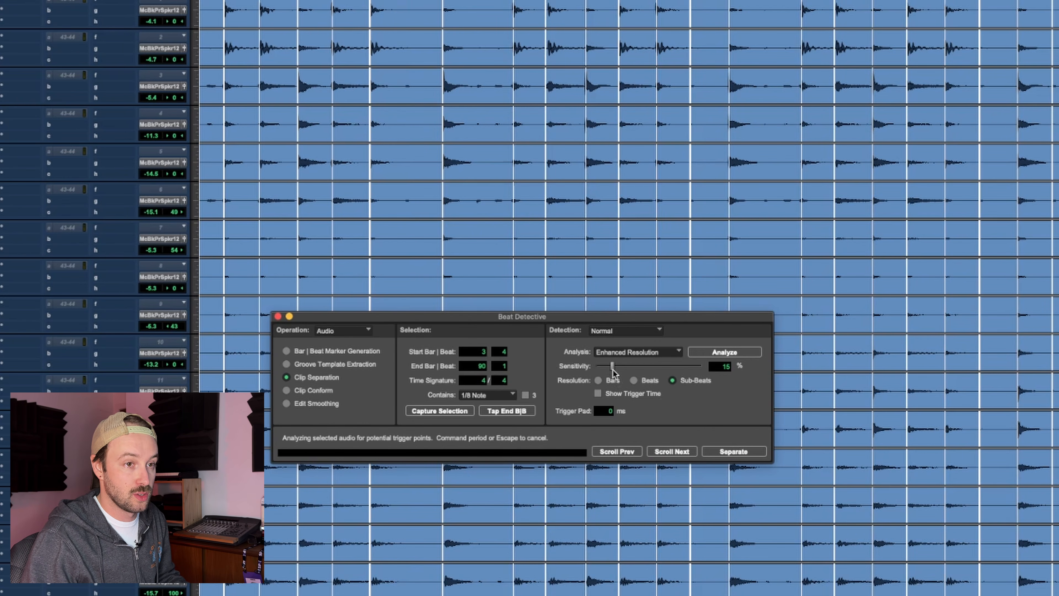
left_click(724, 352)
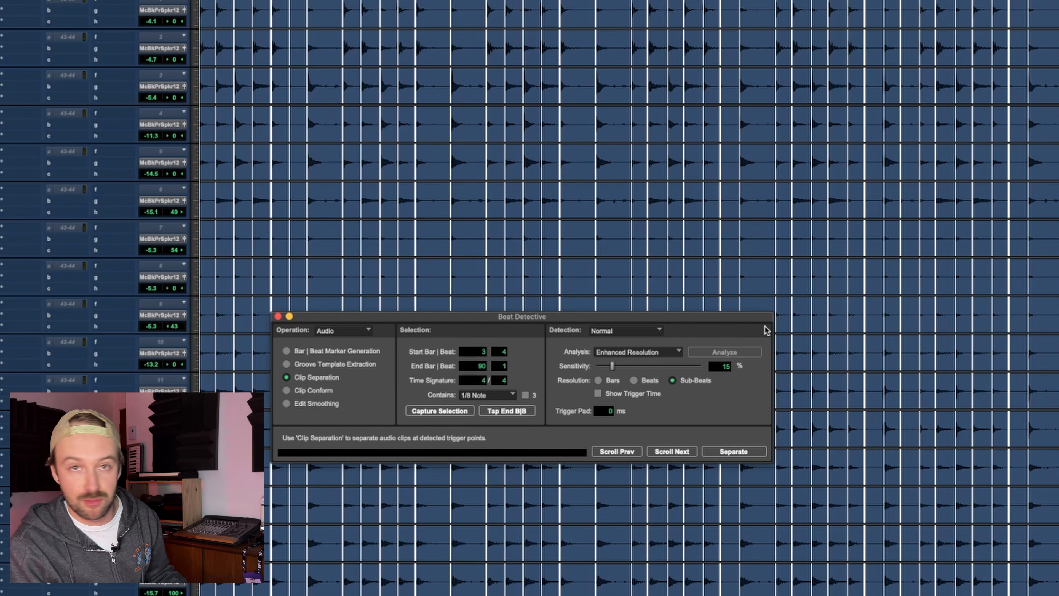
key("super+a")
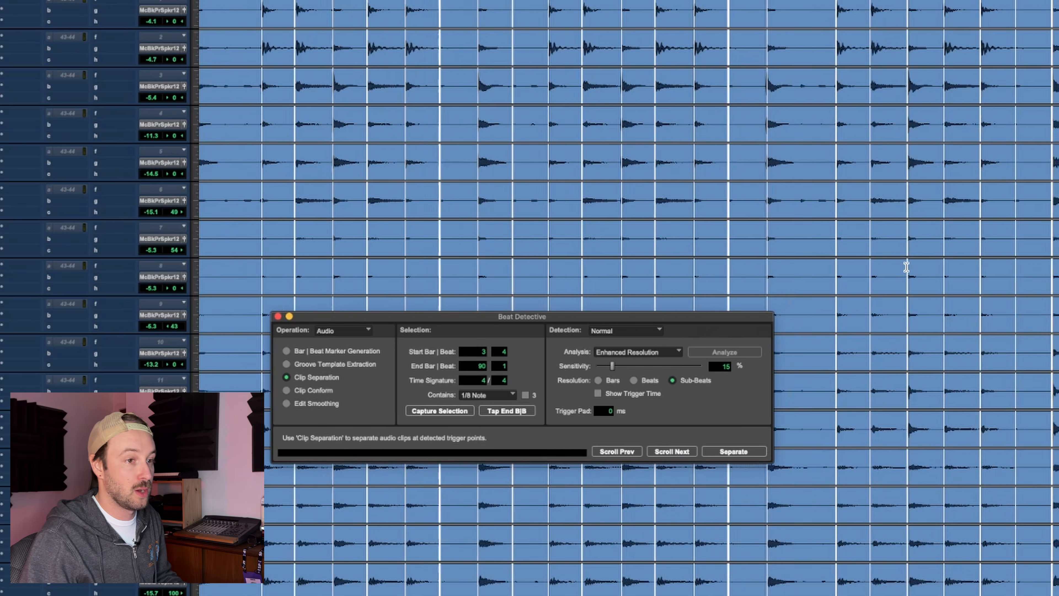
scroll(906, 267, "right", 10)
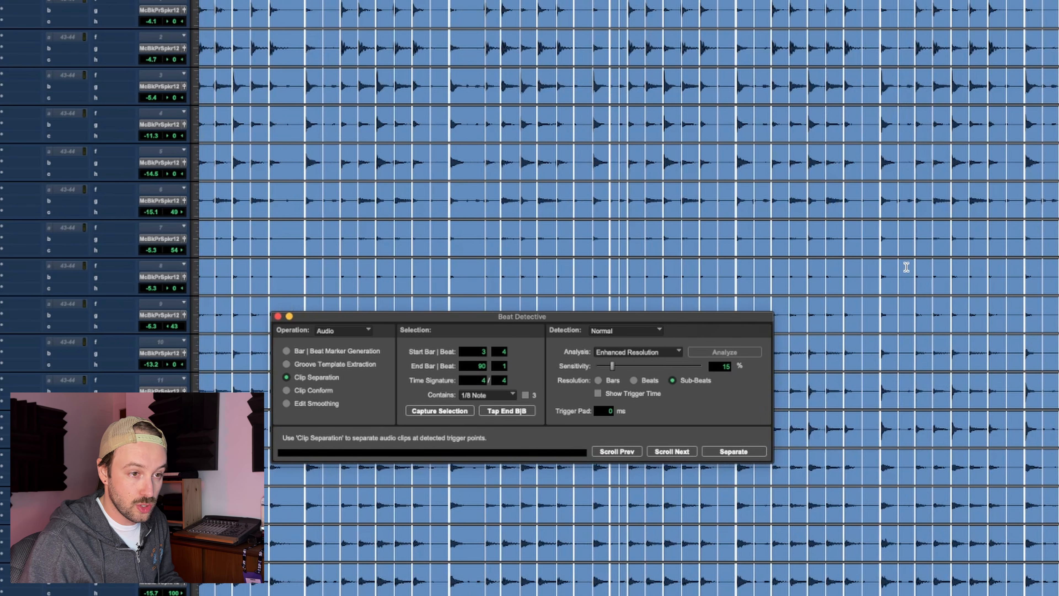
scroll(906, 267, "right", 2)
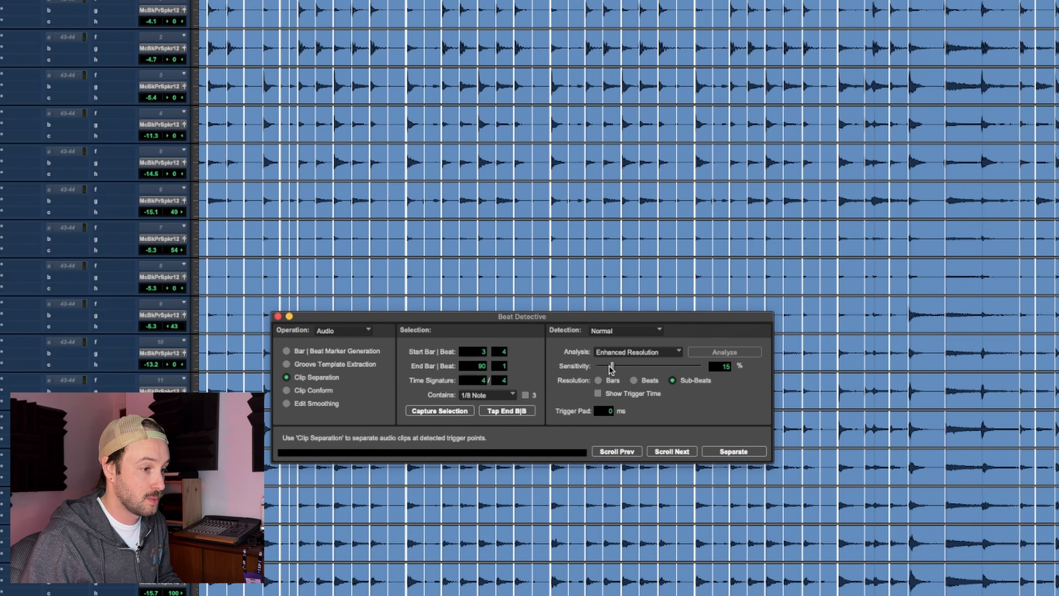
Set the detection sensitivity to 18% and check the trigger points through to the end of the song.
left_click_drag(611, 367, 613, 369)
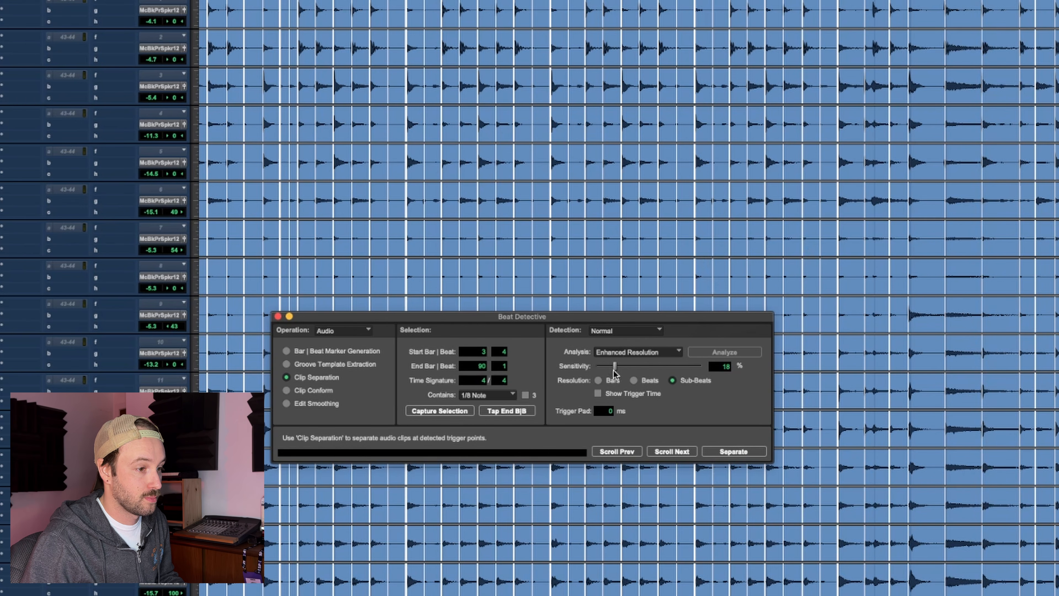
key("alt+a")
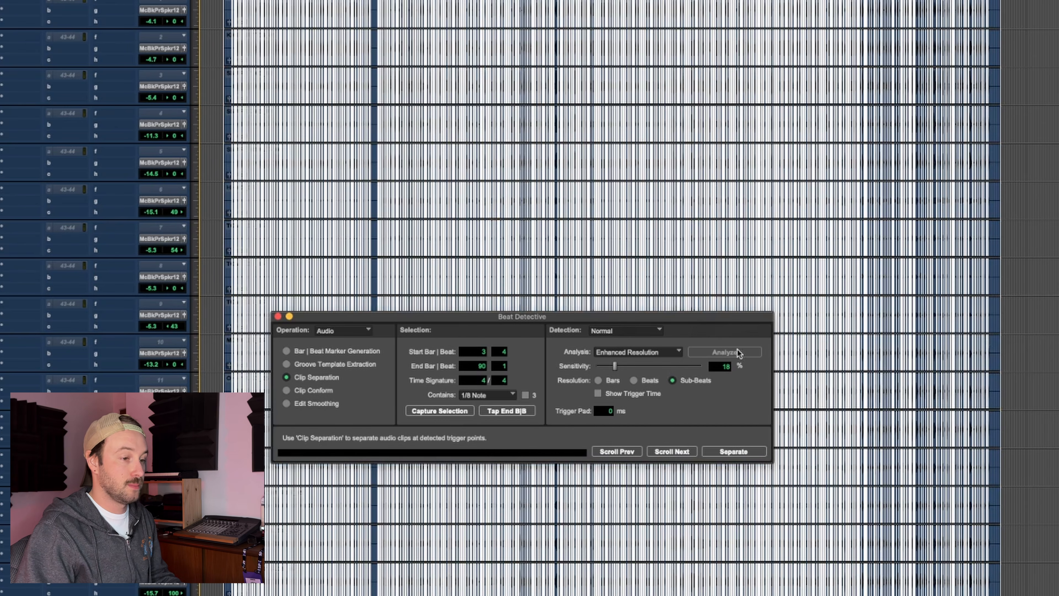
scroll(899, 213, "up", 10)
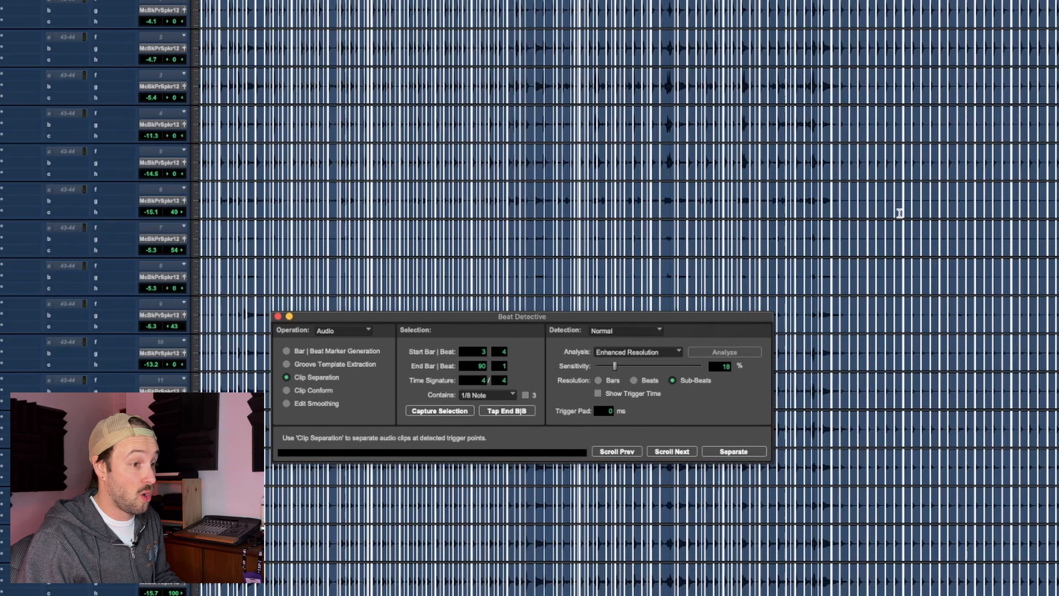
scroll(900, 212, "right", 5)
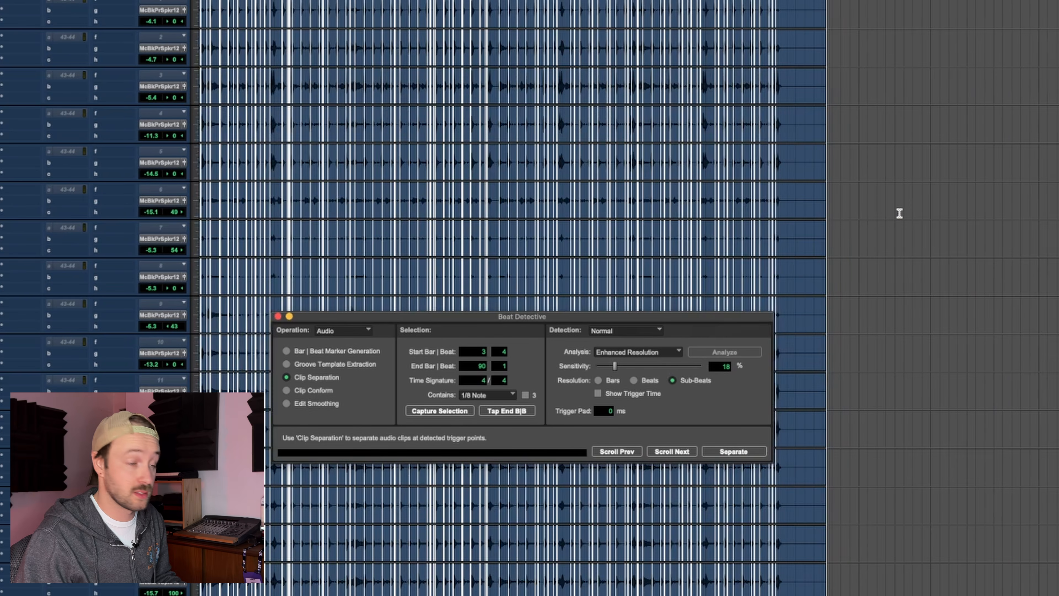
scroll(899, 212, "up", 2)
scroll(899, 213, "left", 5)
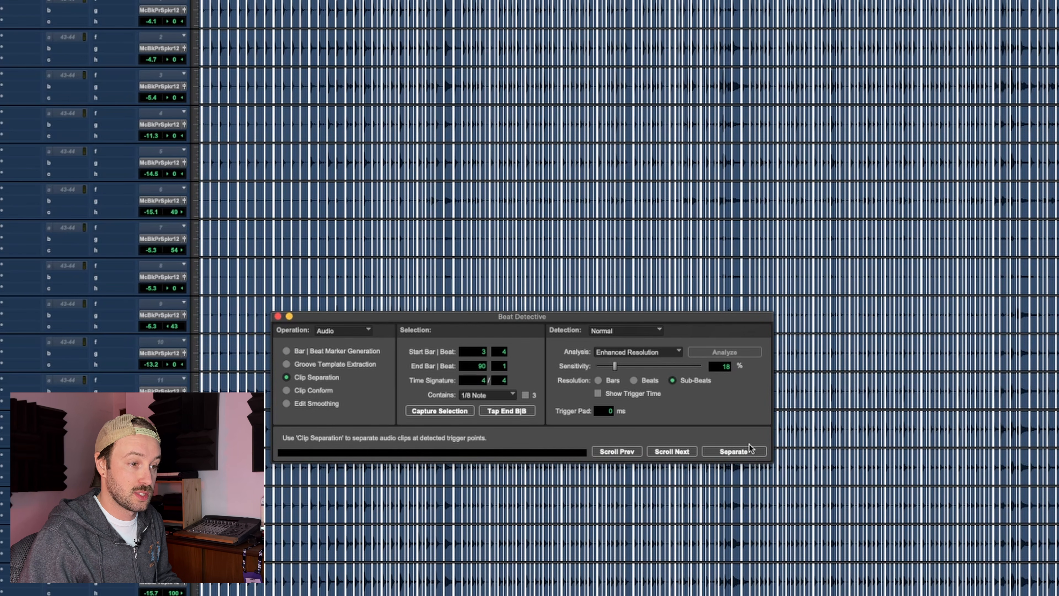
Separate the drum clips at the detected trigger points and switch Beat Detective to Clip Conform.
left_click(735, 451)
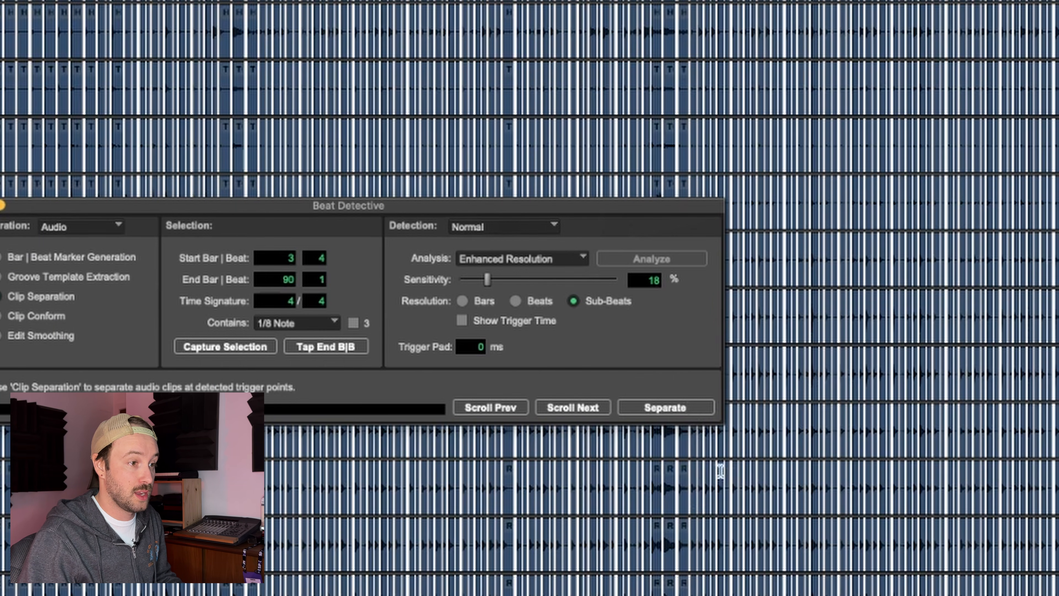
scroll(802, 319, "up", 3)
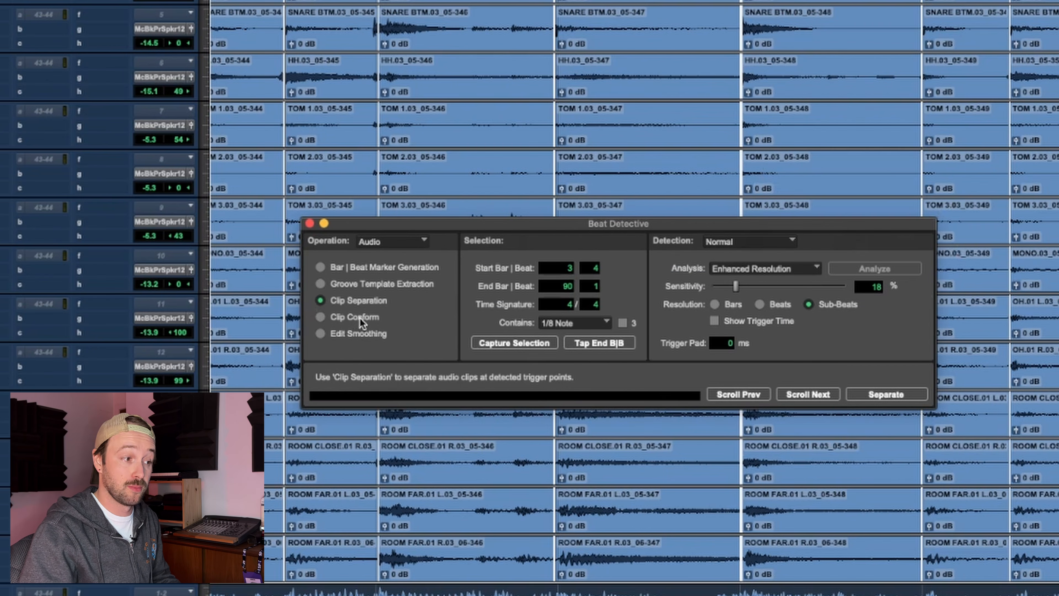
left_click(359, 317)
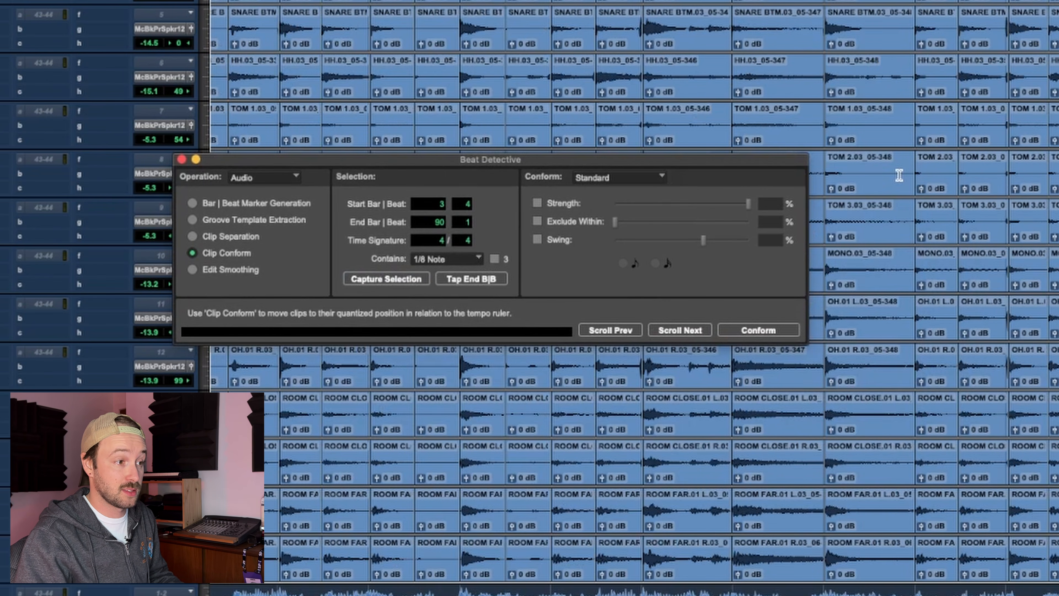
Conform the separated drum clips to their quantized positions on the tempo grid and check the shifted clips against it.
scroll(986, 265, "left", 15)
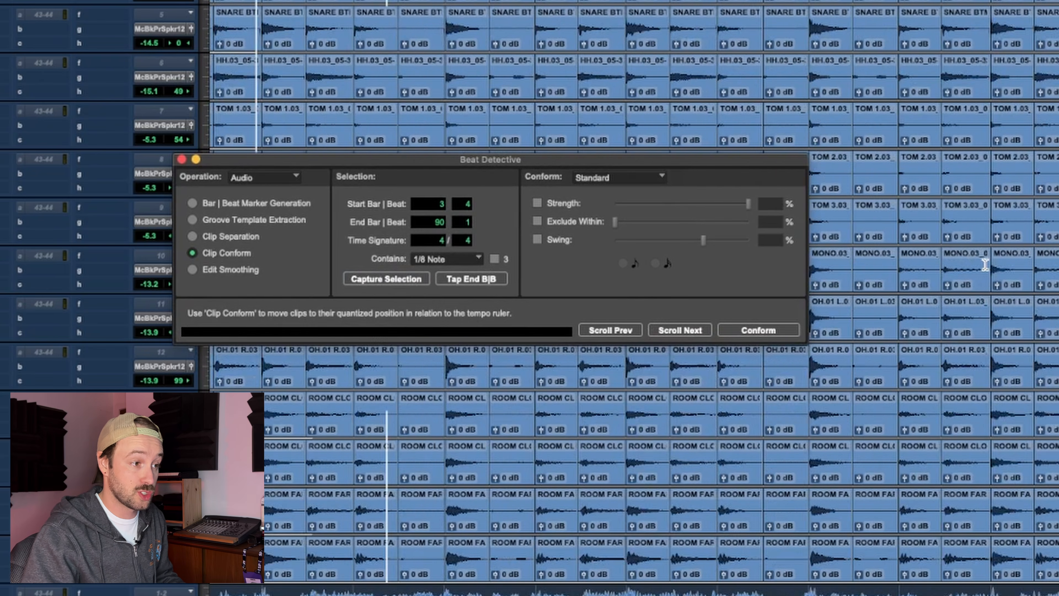
scroll(985, 265, "left", 15)
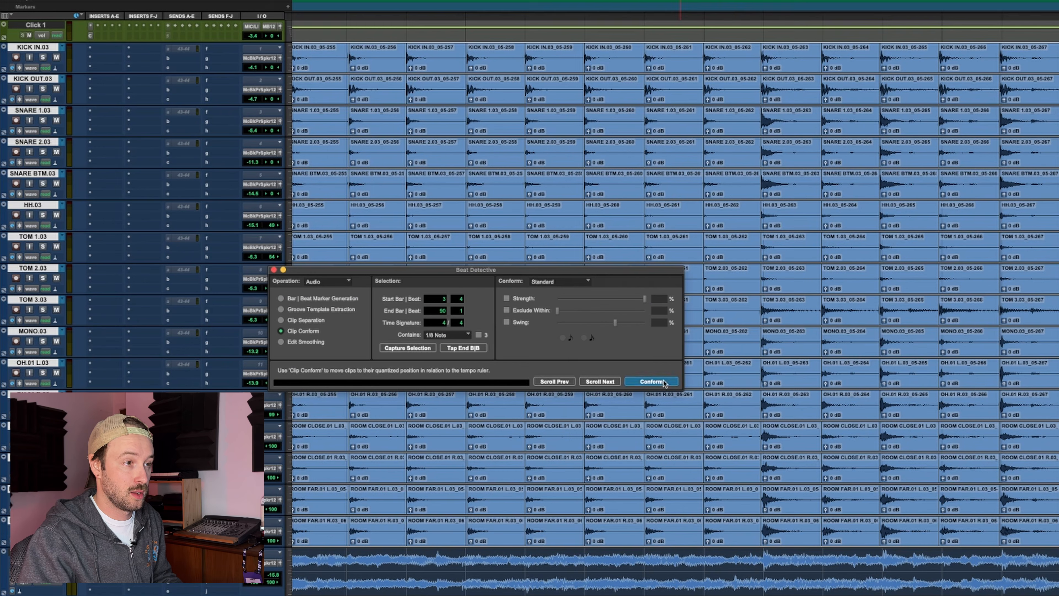
left_click(664, 382)
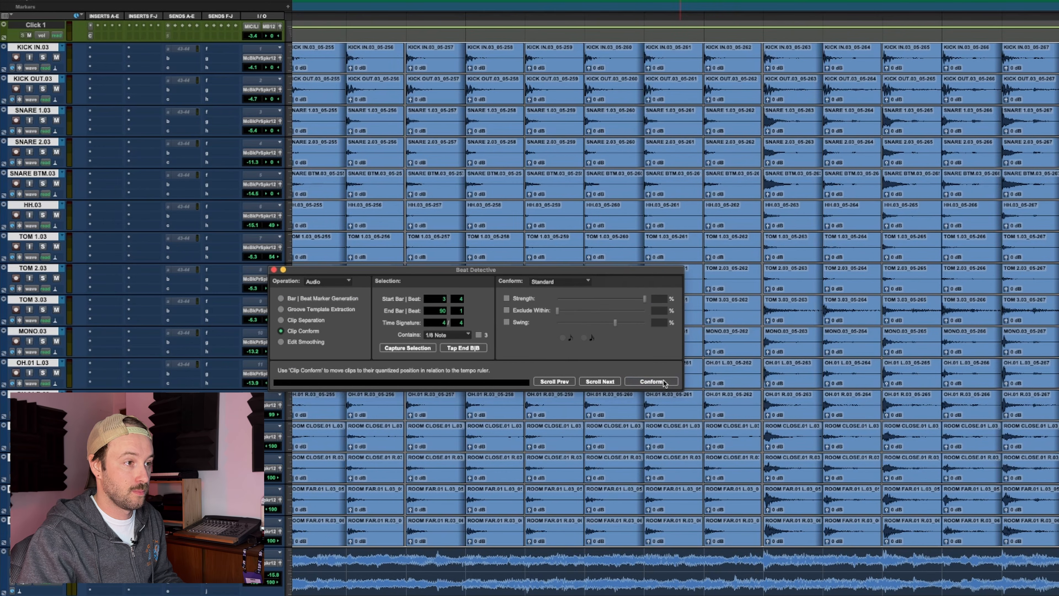
scroll(520, 175, "left", 2)
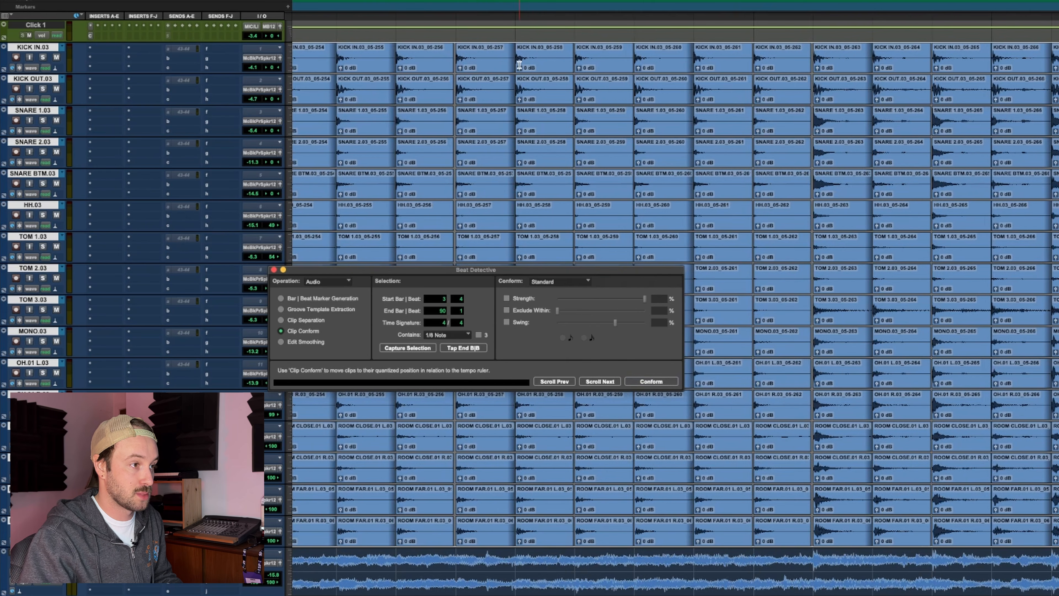
left_click_drag(535, 270, 665, 264)
key("r")
key("r")
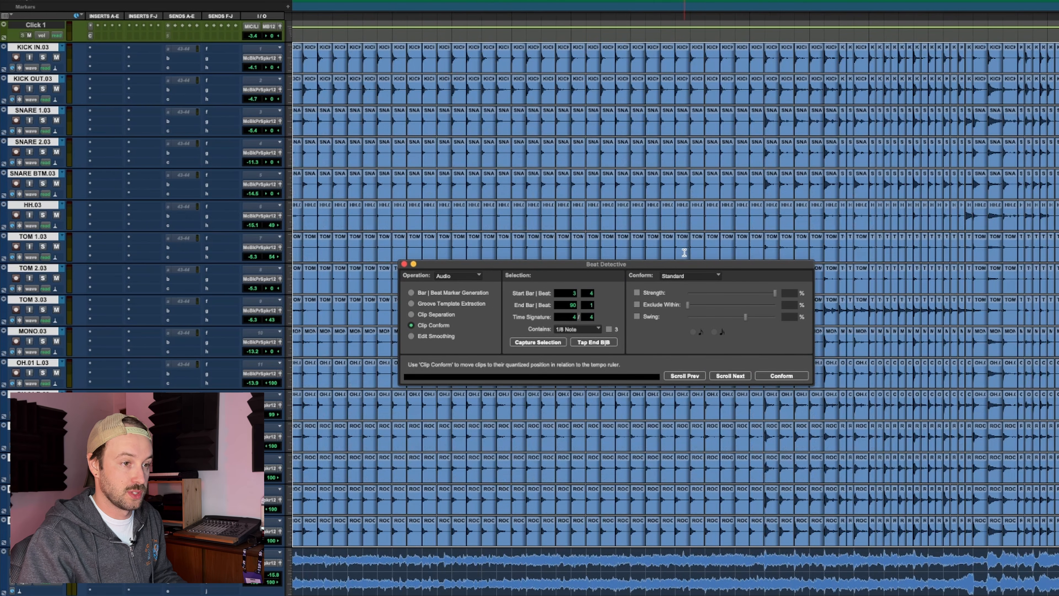
Smooth the conformed drum edits using Fill And Crossfade with a 30 ms crossfade length, and inspect the resulting crossfades up close.
left_click(438, 338)
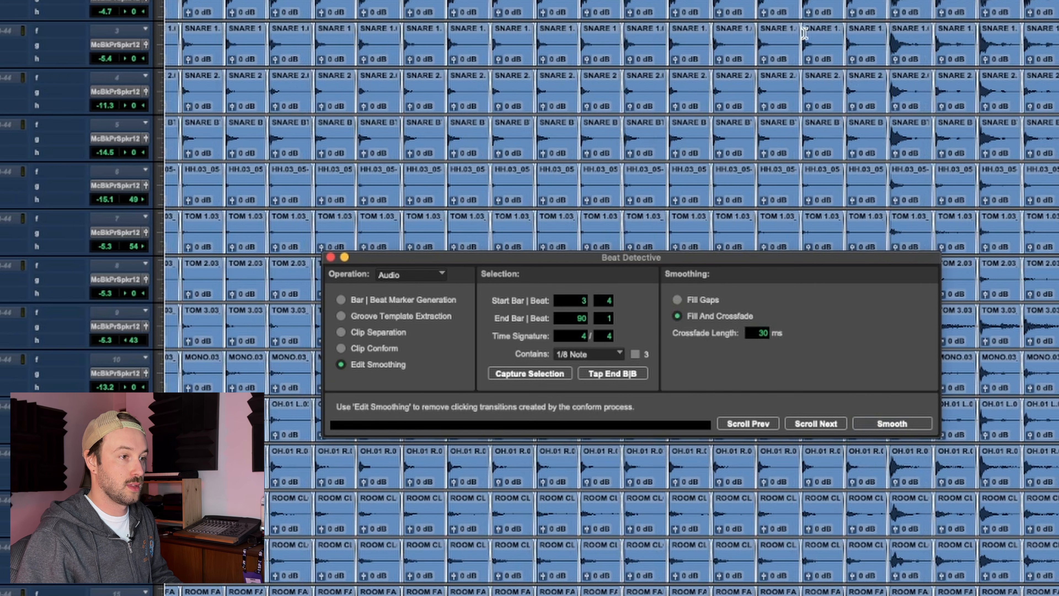
left_click(804, 33)
key("t")
key("t")
key("t")
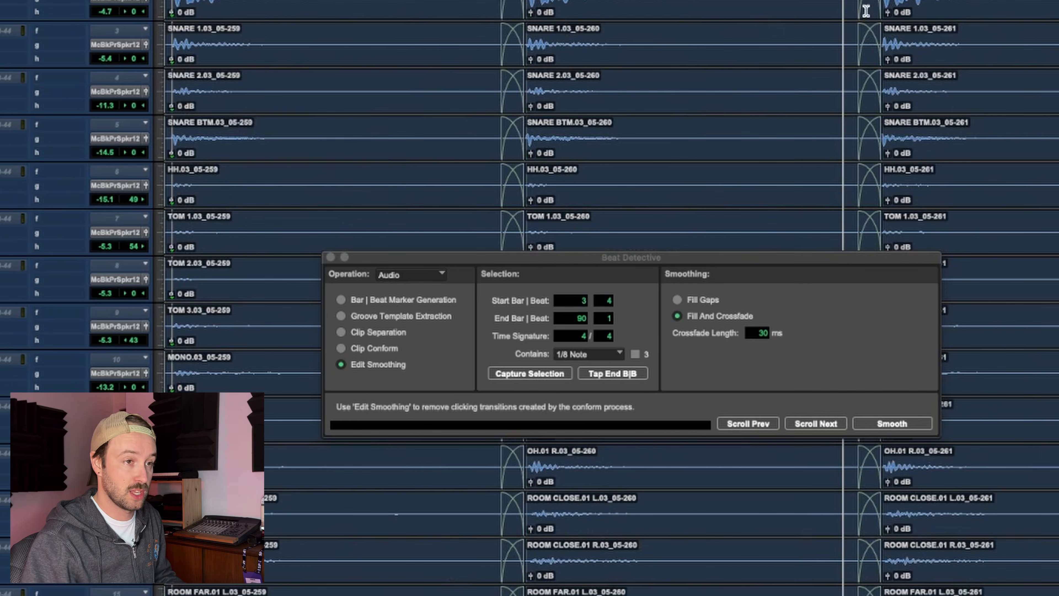
key("r")
key("r")
key("r")
key("r")
key("r")
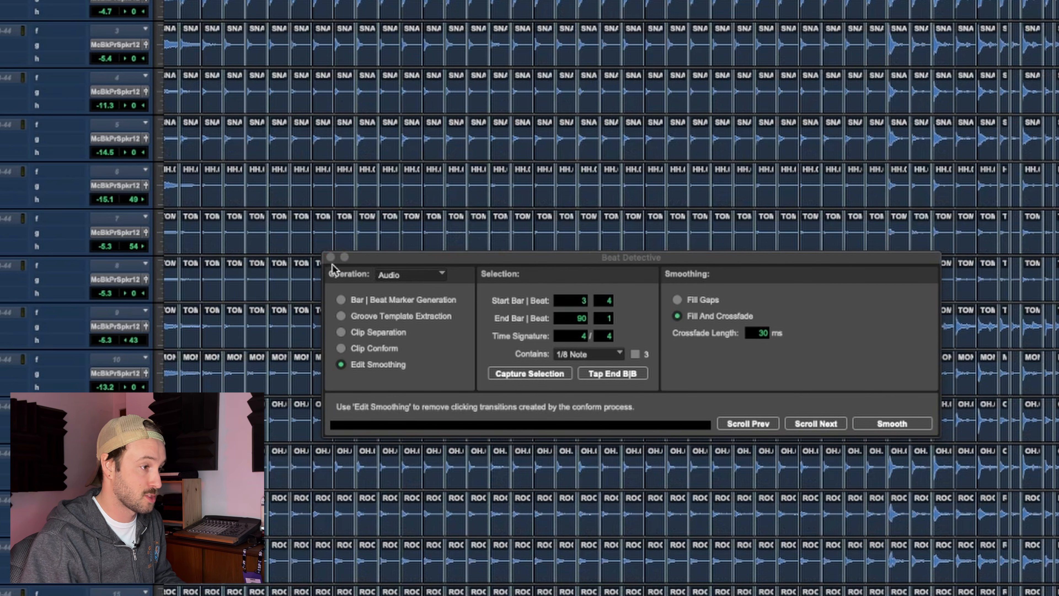
Close Beat Detective and look over the edited drum clips along the song.
left_click(330, 259)
scroll(367, 302, "right", 20)
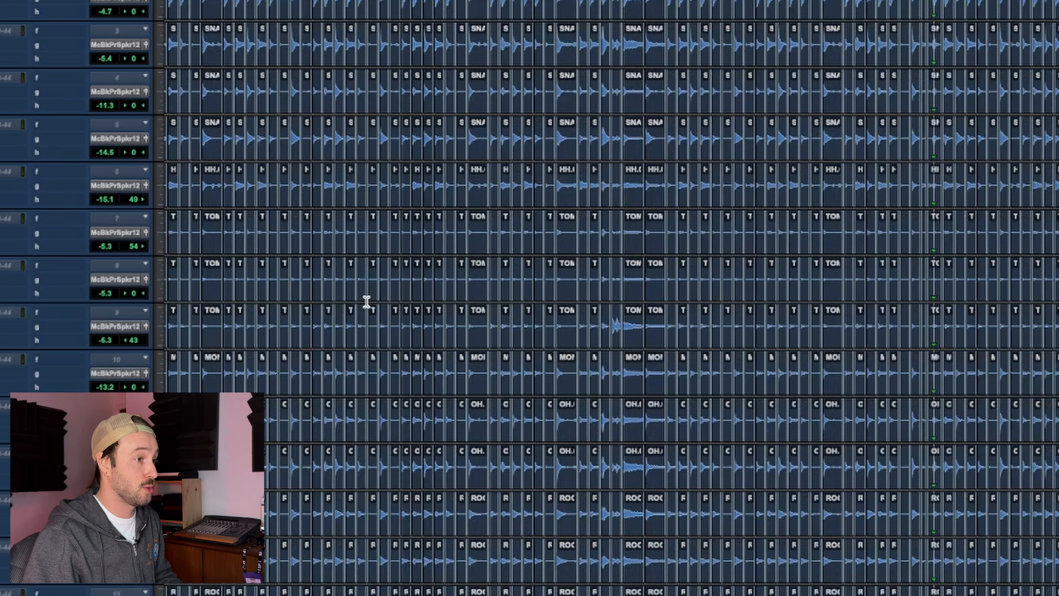
scroll(366, 302, "right", 5)
key("r")
key("r")
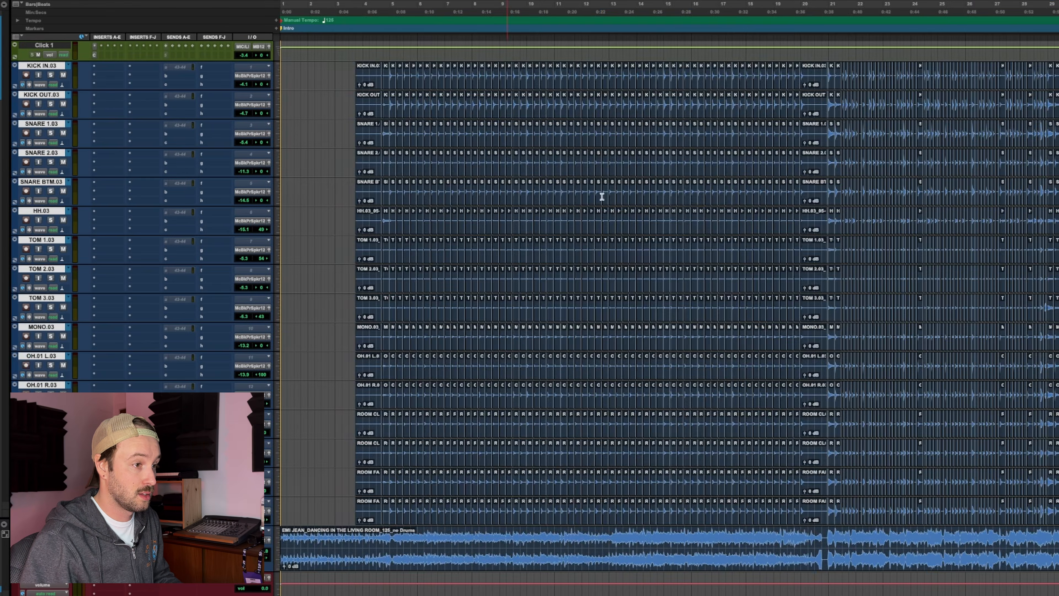
Select all drum tracks from bar 15 to about bar 28 and play back the quantized transition.
left_click_drag(474, 145, 654, 281)
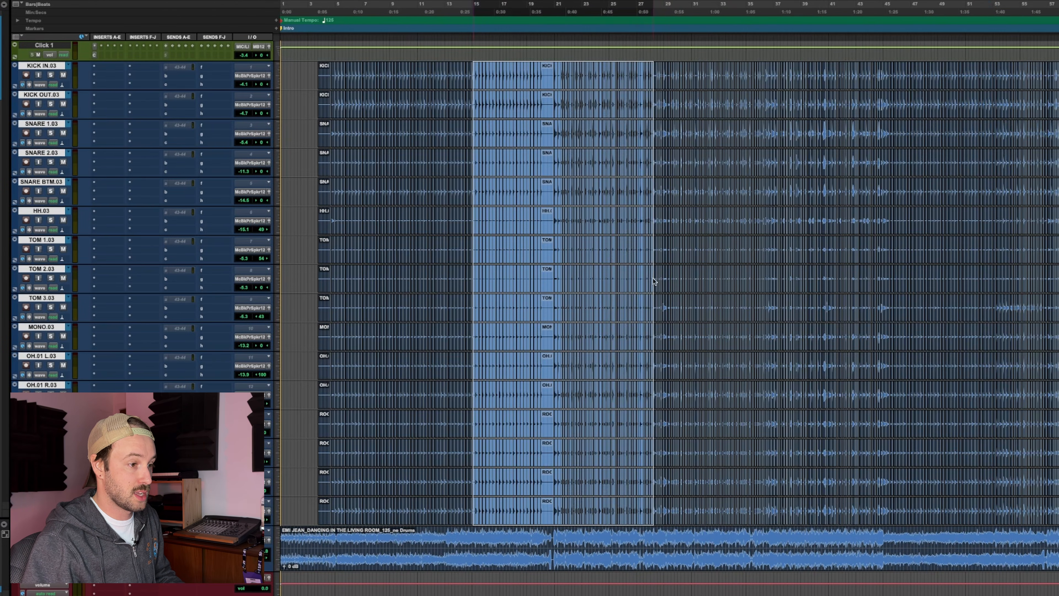
key("t")
key("t")
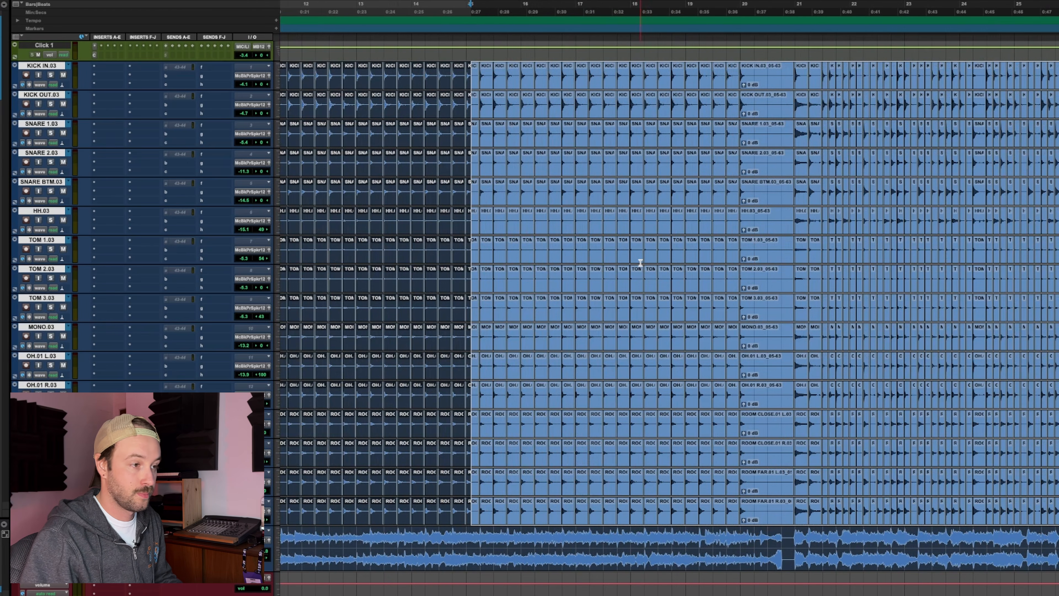
key("space")
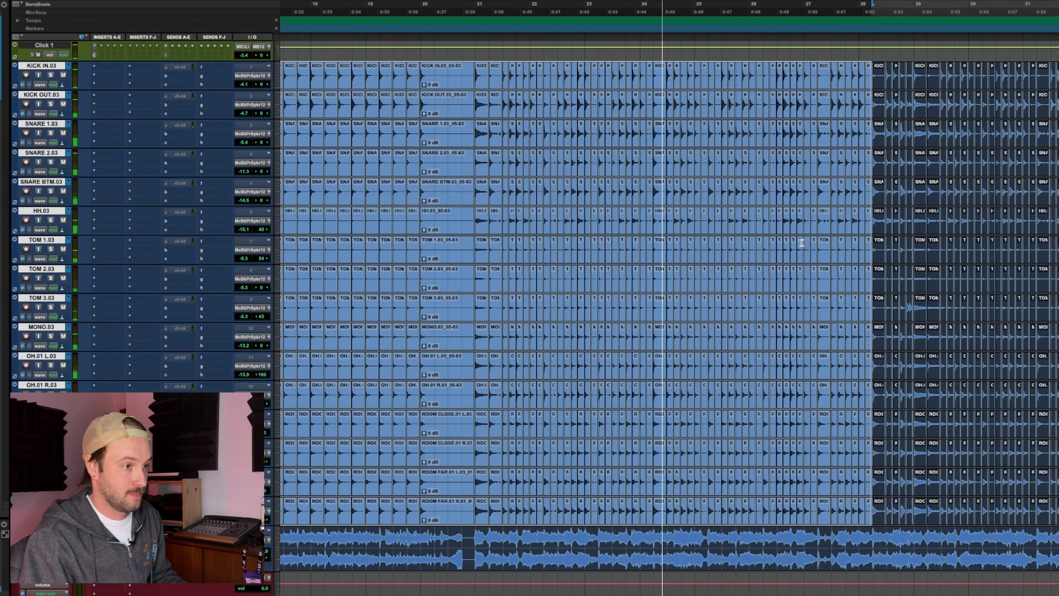
Listen further through the quantized drums and replay from bar 75 beat 2 to check the edits around bar 76.
key("t")
key("t")
scroll(802, 243, "right", 1)
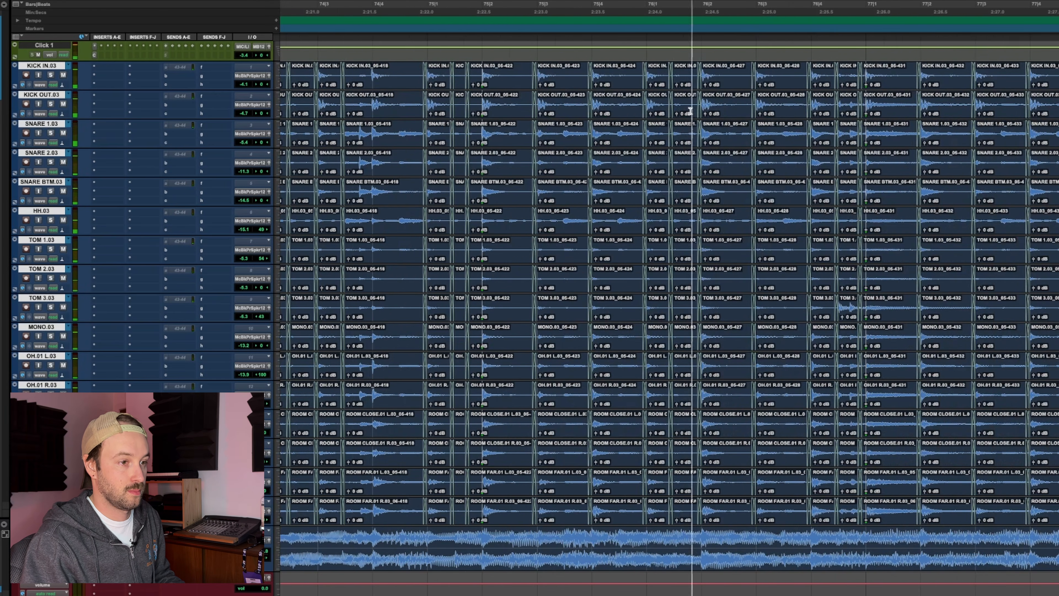
key("space")
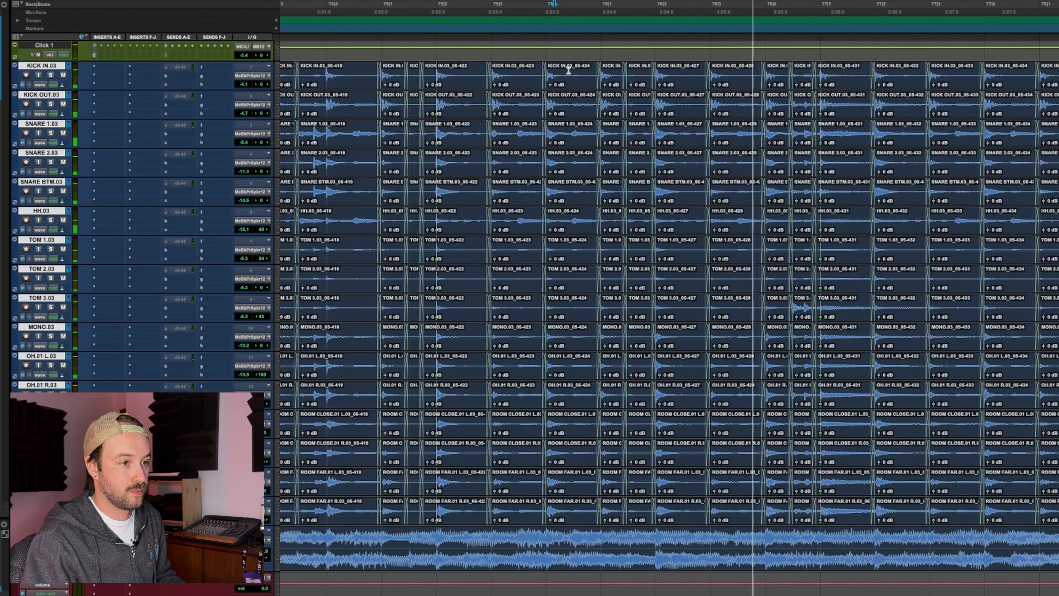
left_click(443, 82)
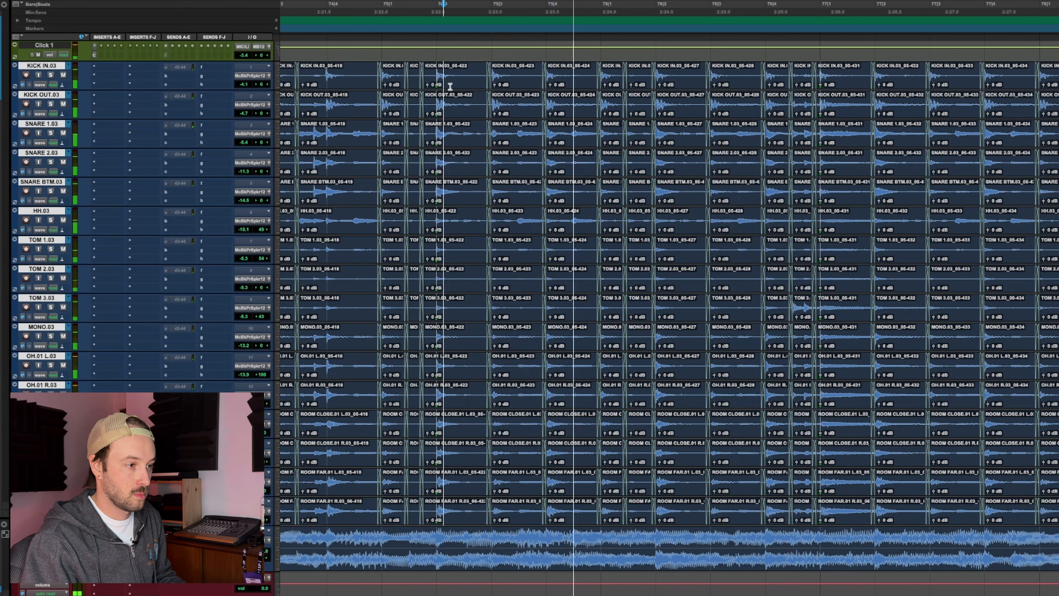
key("space")
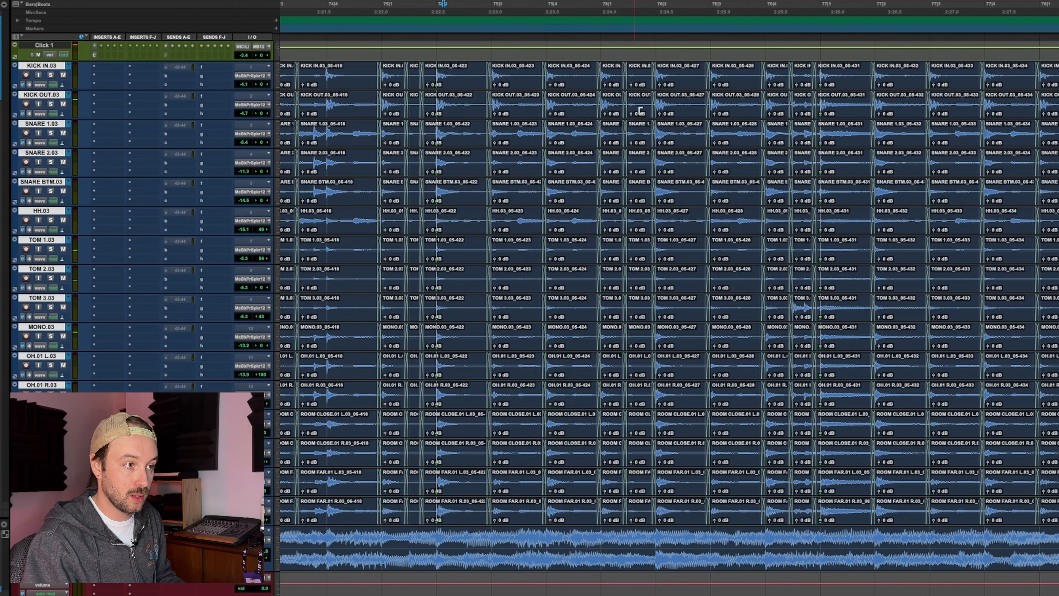
key("space")
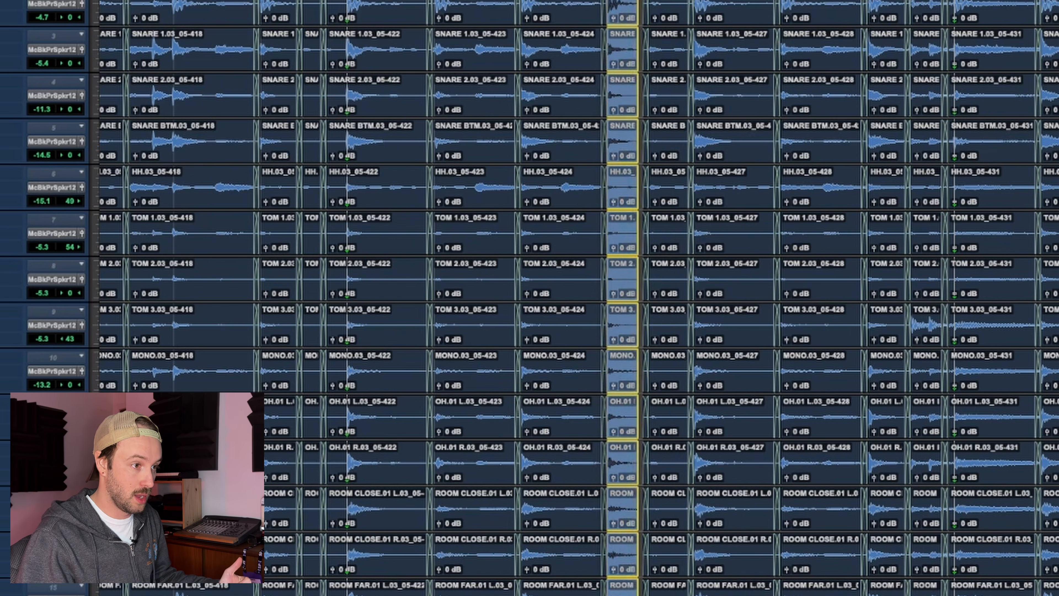
Extend the clips at bar 76 beat 1 over the short clips following them on all drum tracks, and play back the repaired spot.
left_click_drag(638, 275, 689, 275)
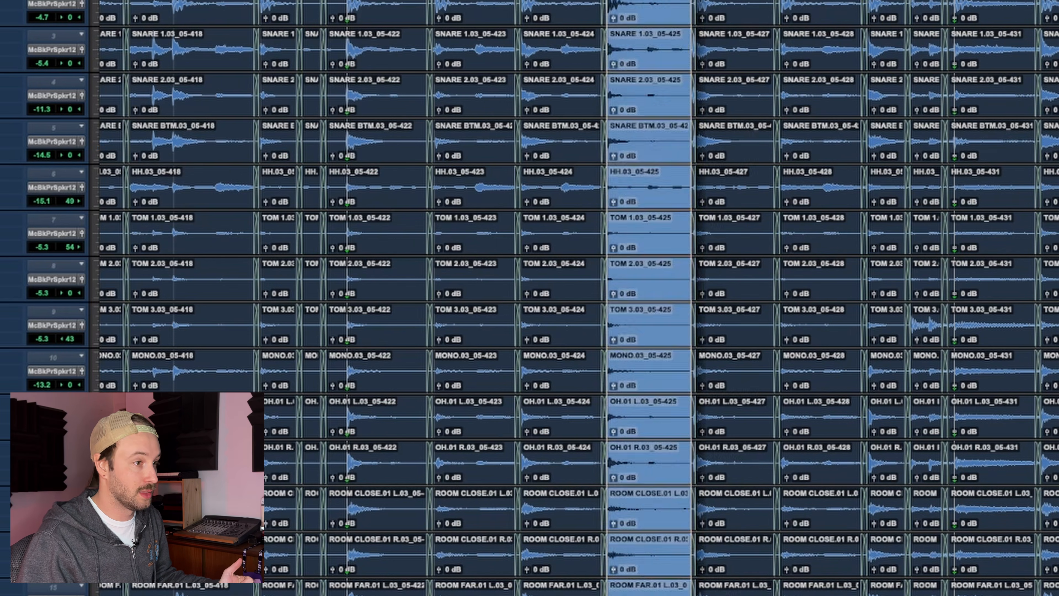
left_click(734, 276)
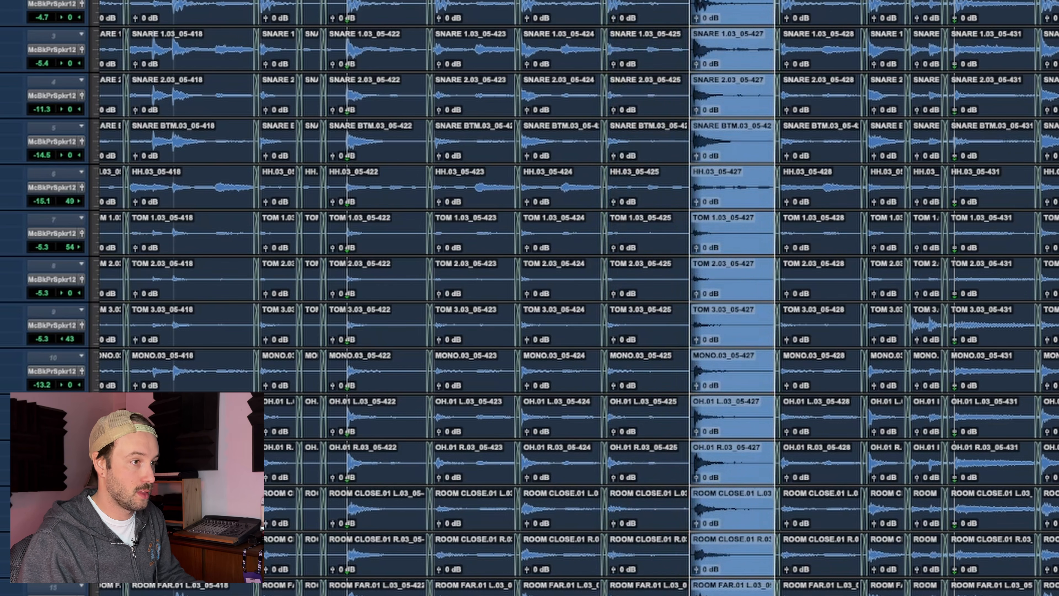
left_click(519, 292)
key("space")
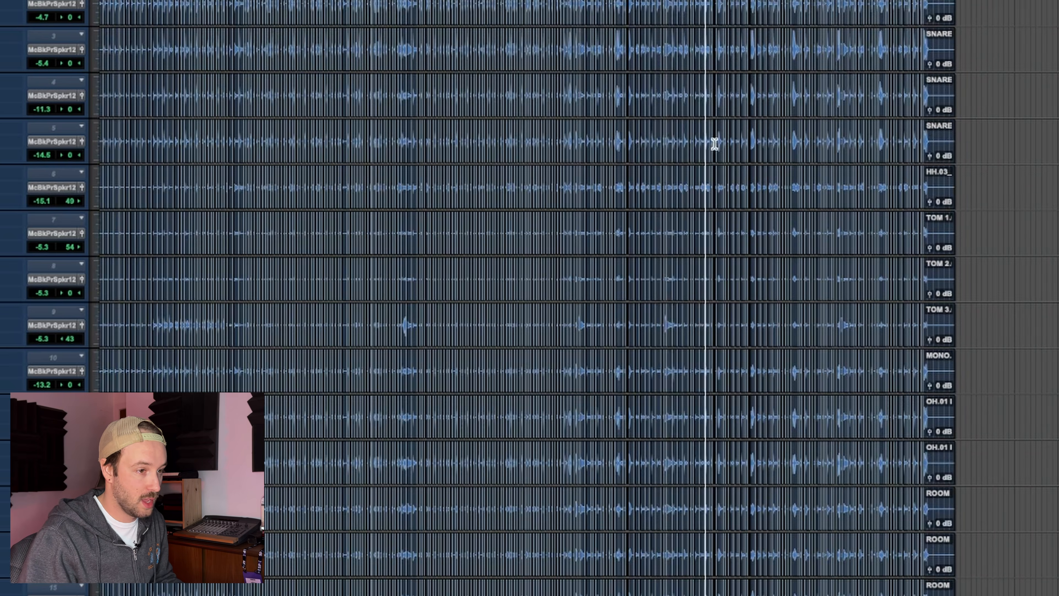
scroll(645, 99, "up", 3)
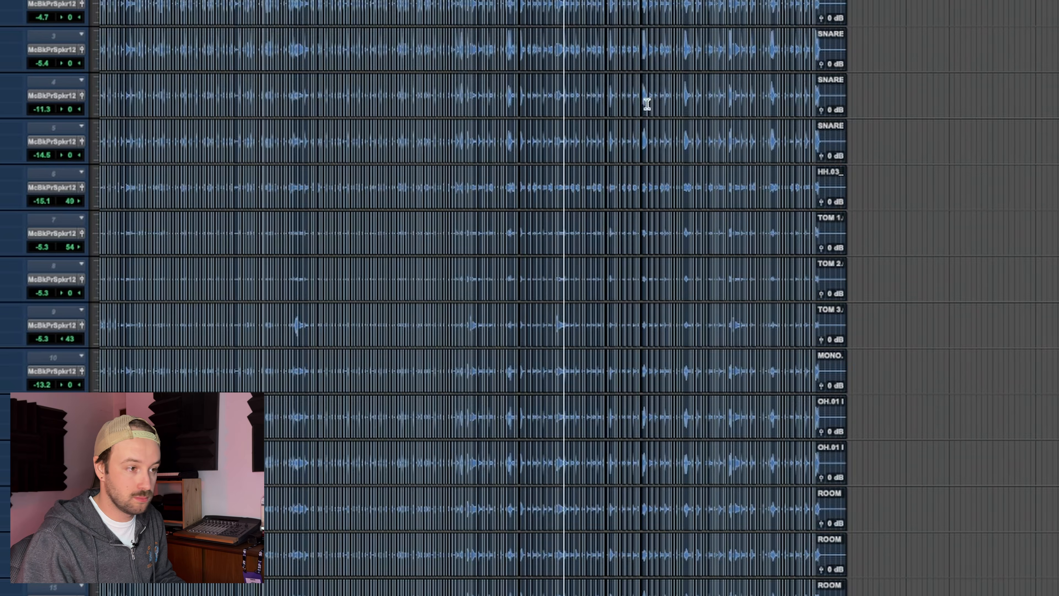